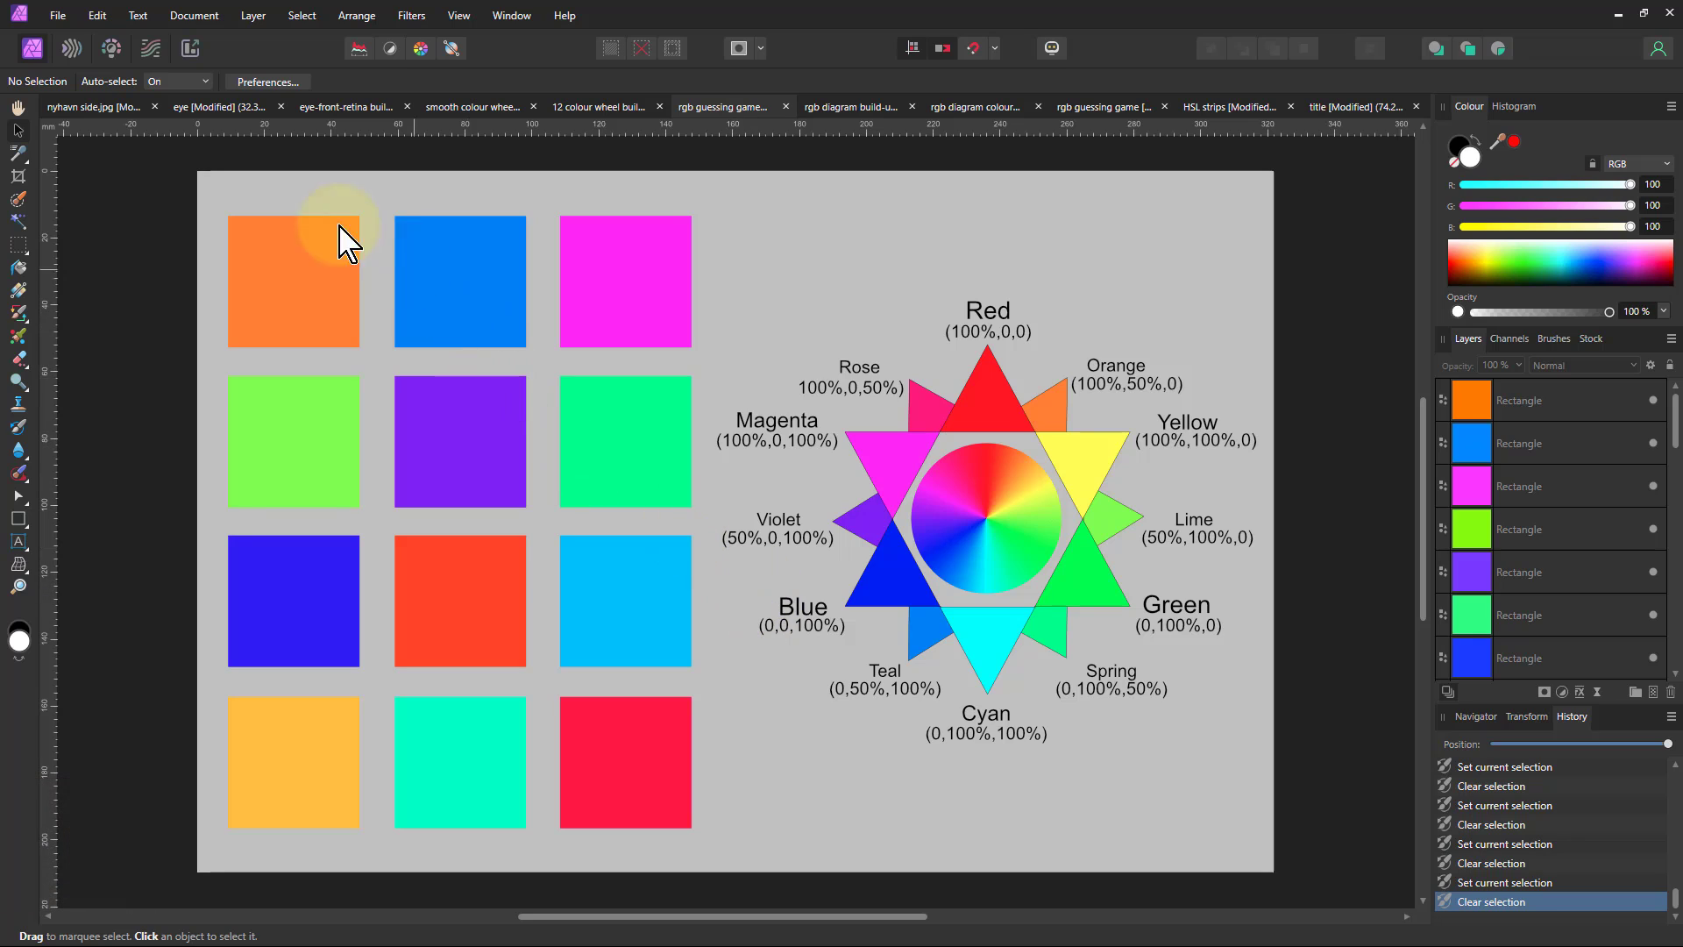
# - Check the RGB values of the blue, purple, red-orange and teal squares
pyautogui.click(509, 324)
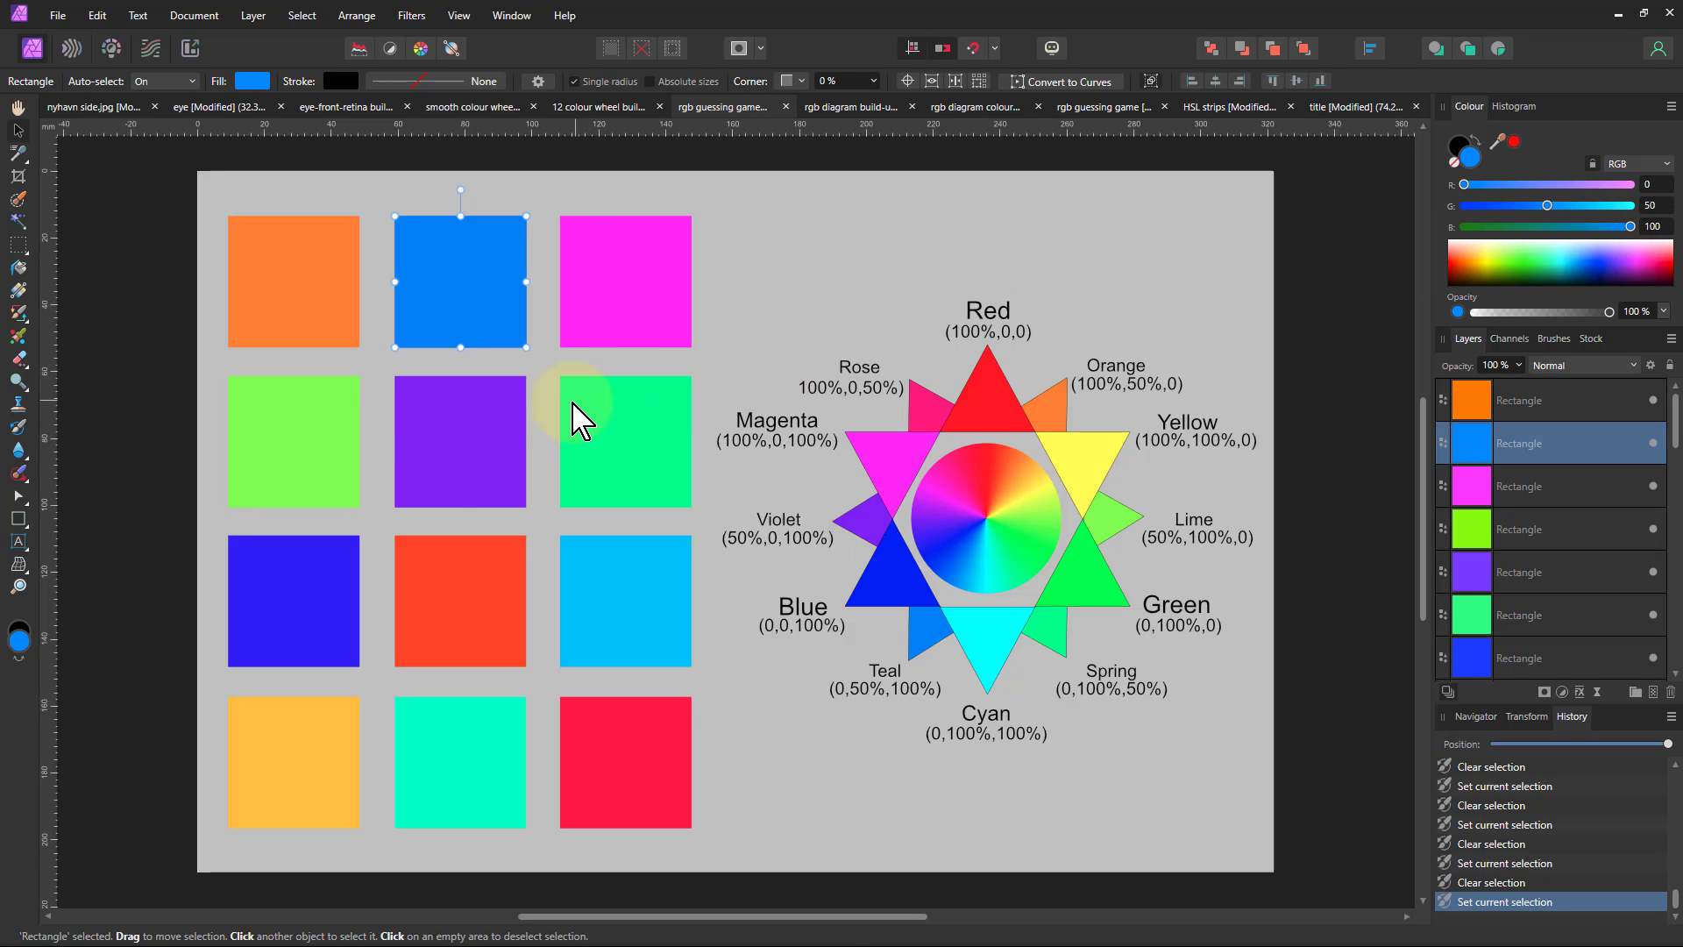
pyautogui.click(473, 451)
pyautogui.click(449, 577)
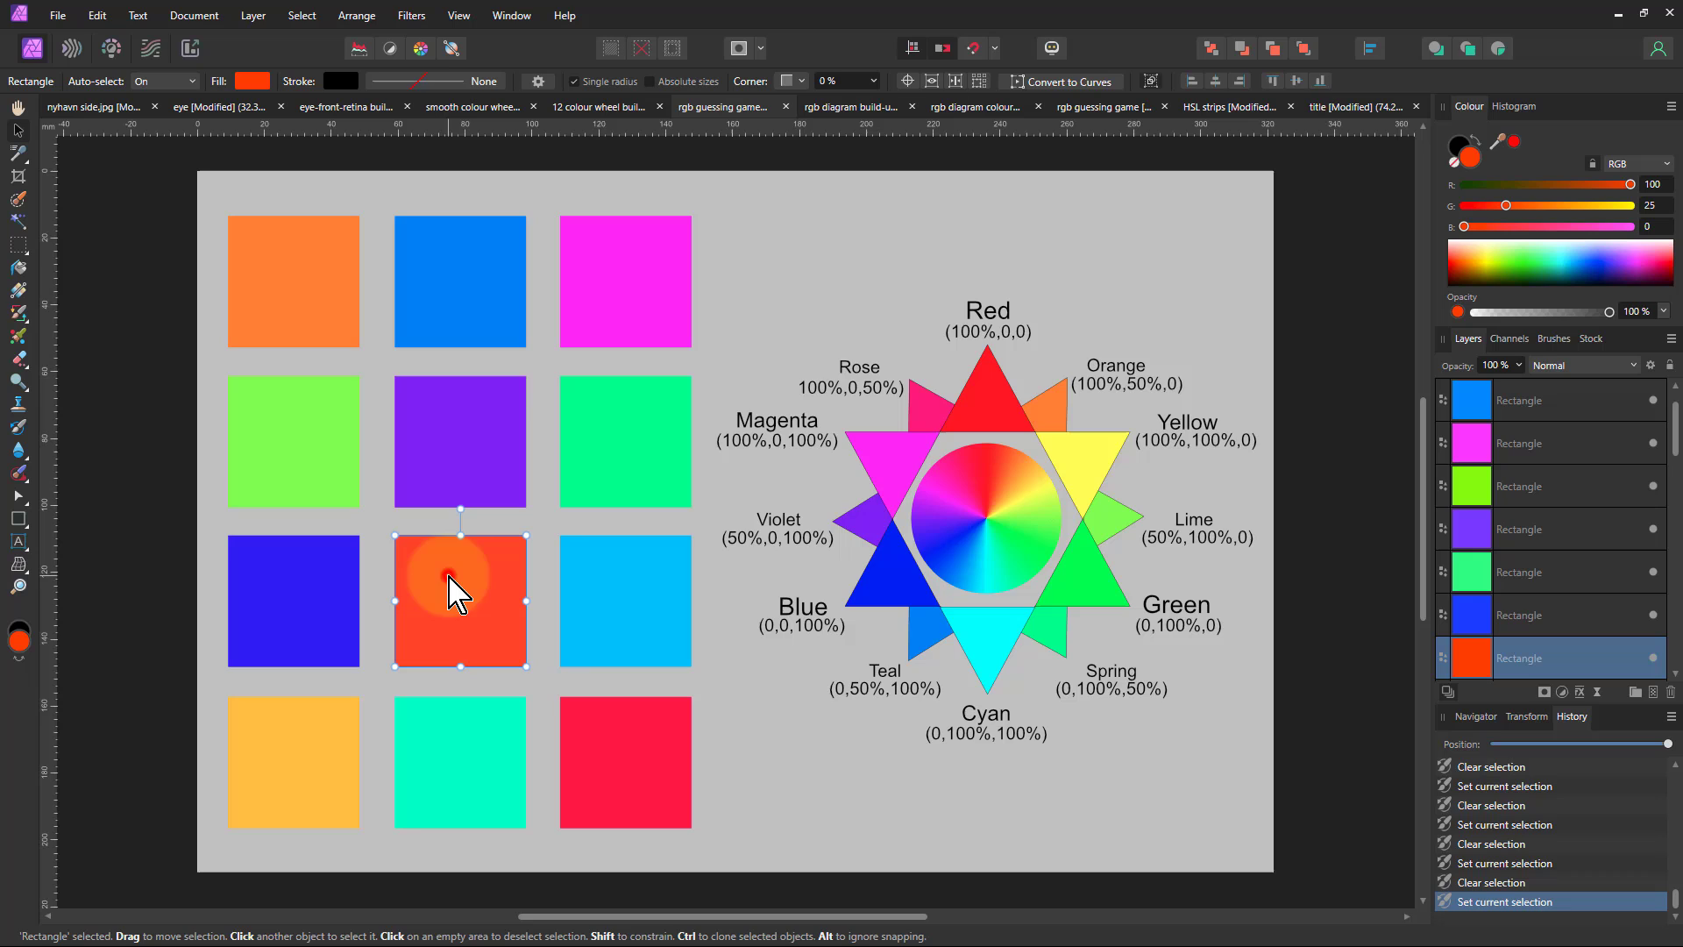
pyautogui.click(475, 751)
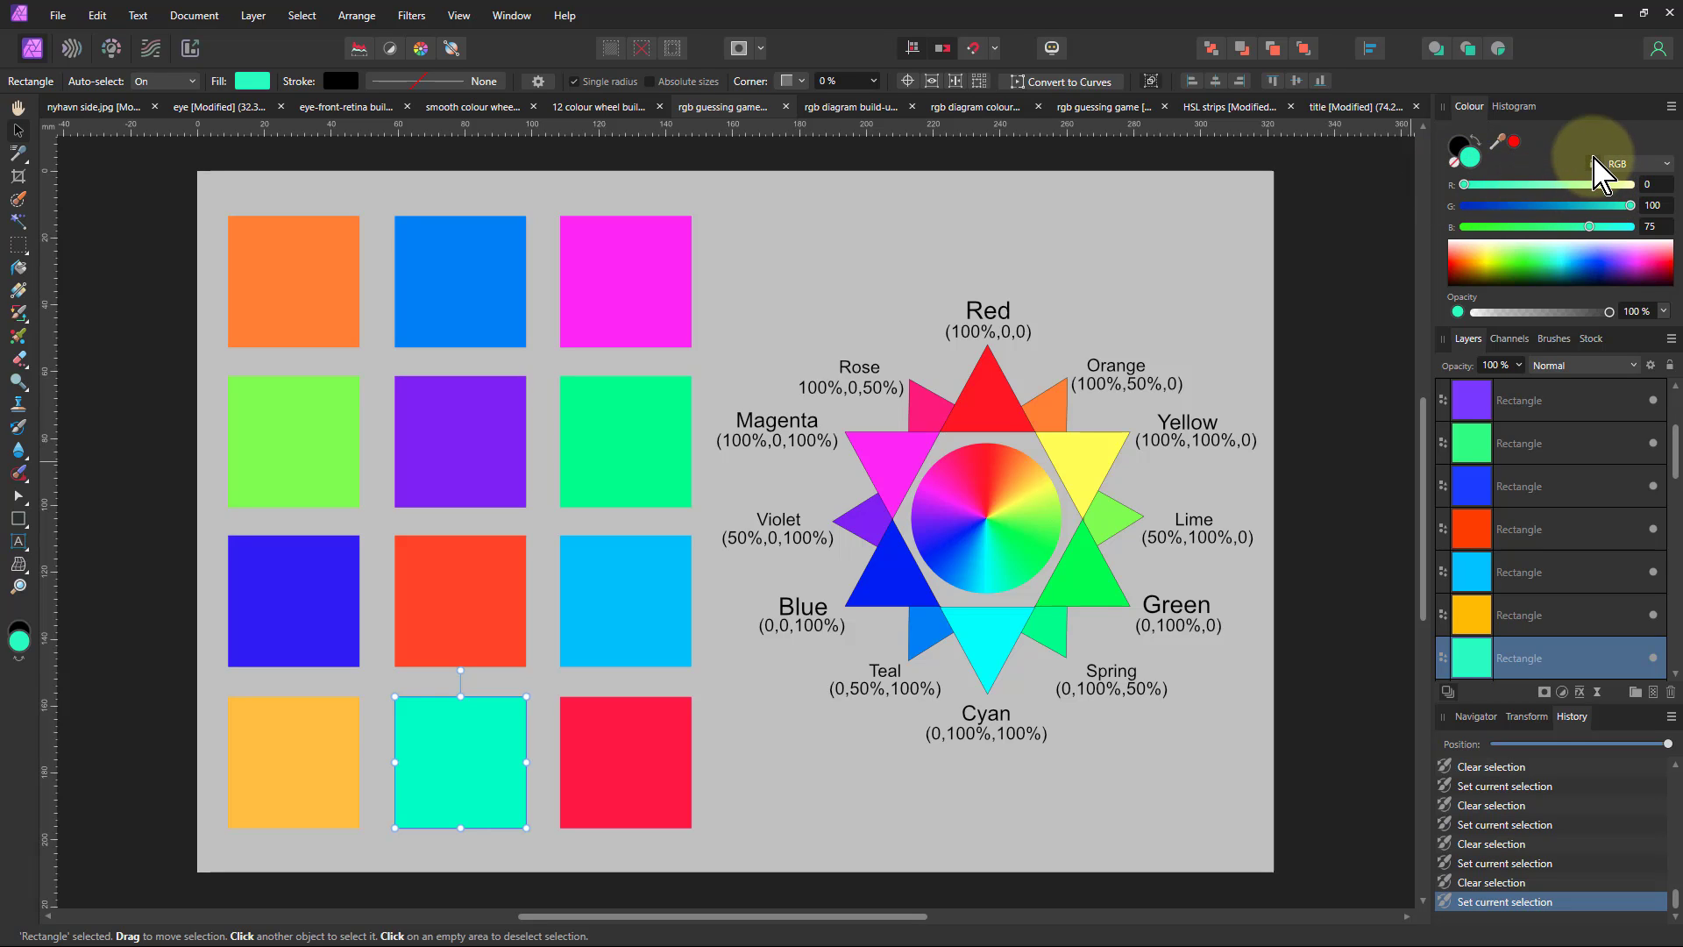
# - Switch to the rgb diagram document, then make visible and select the purple swatch rectangle
pyautogui.click(859, 107)
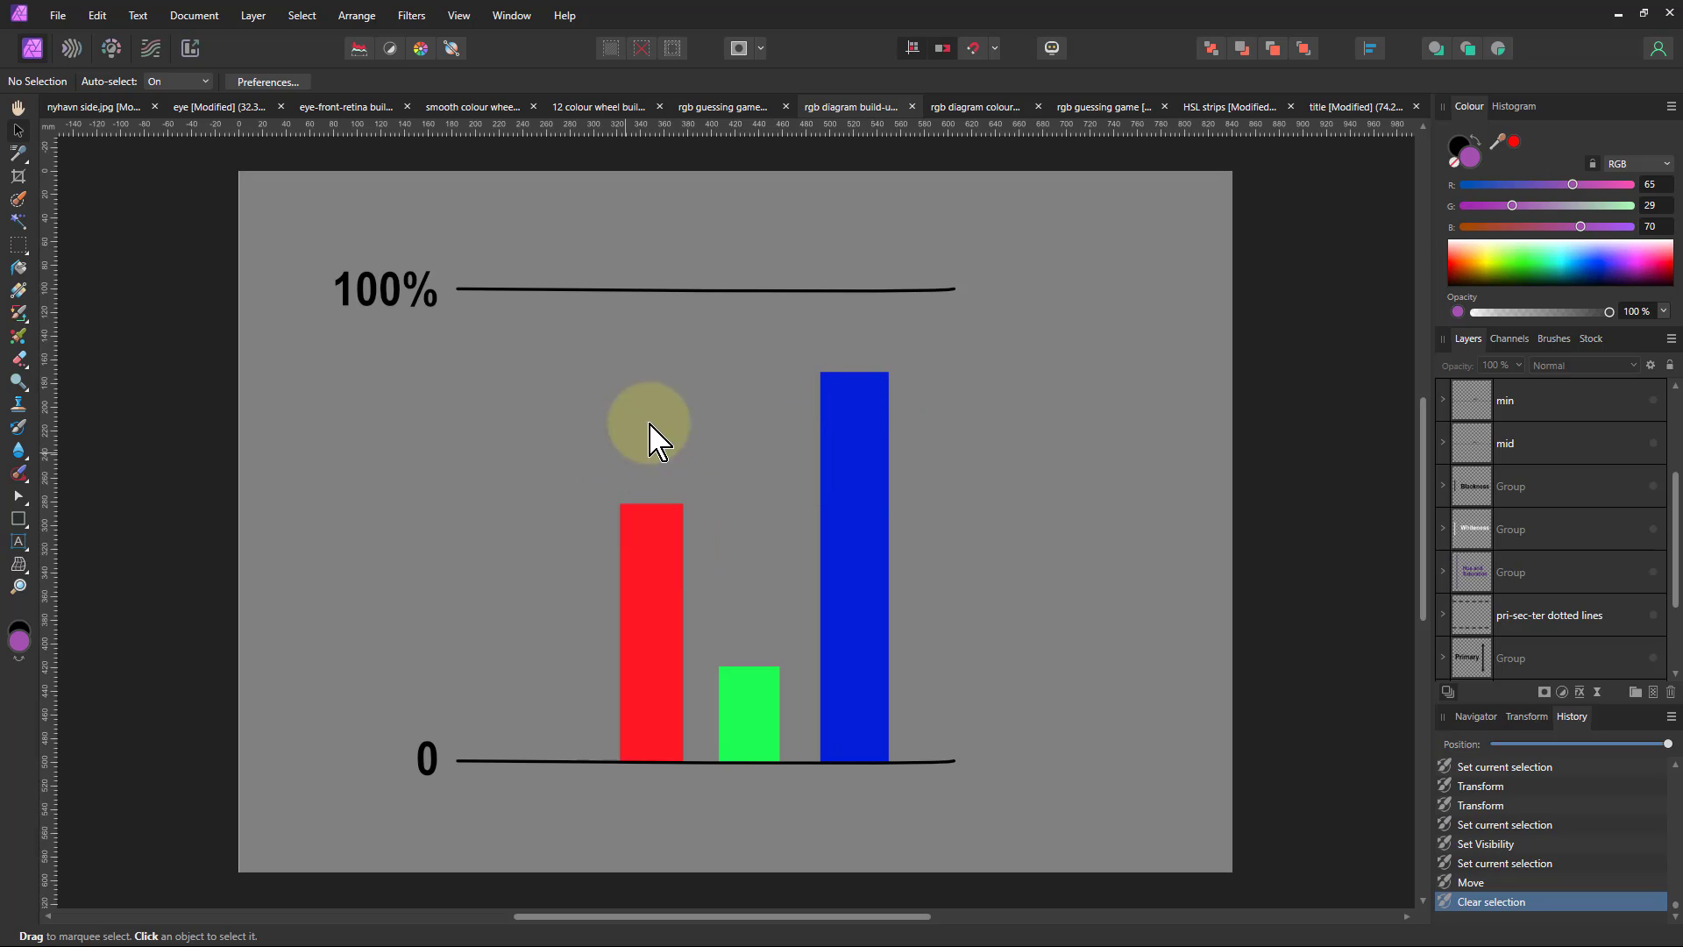
pyautogui.scroll(3, 1664, 538)
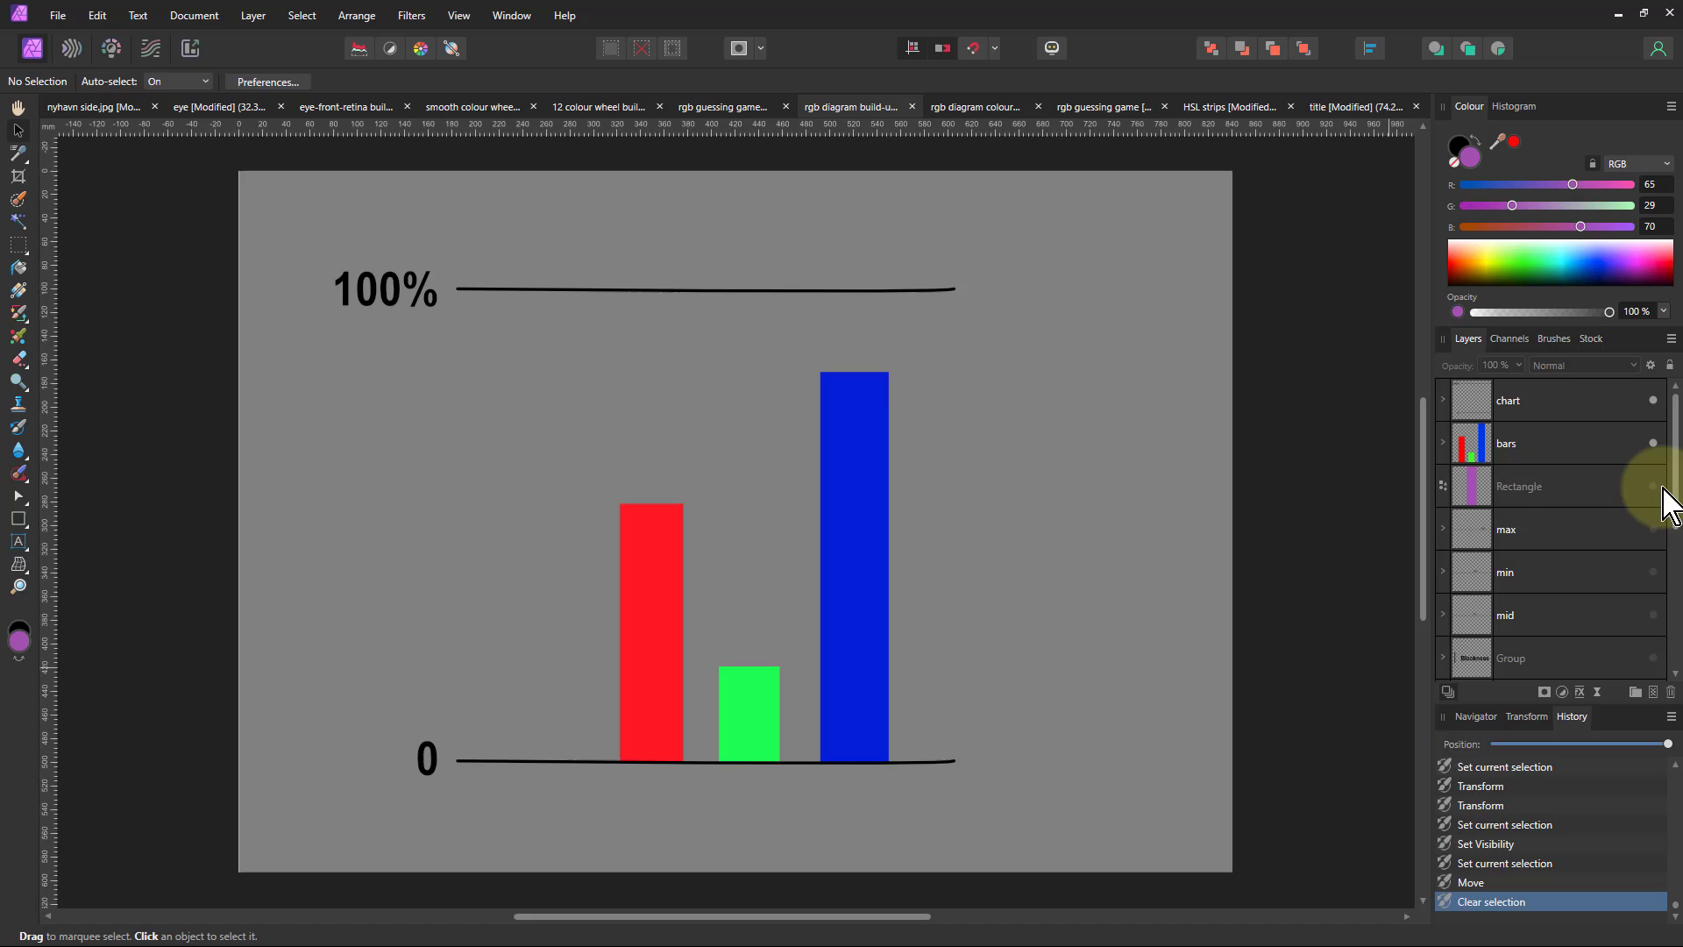
pyautogui.click(1653, 487)
pyautogui.click(308, 526)
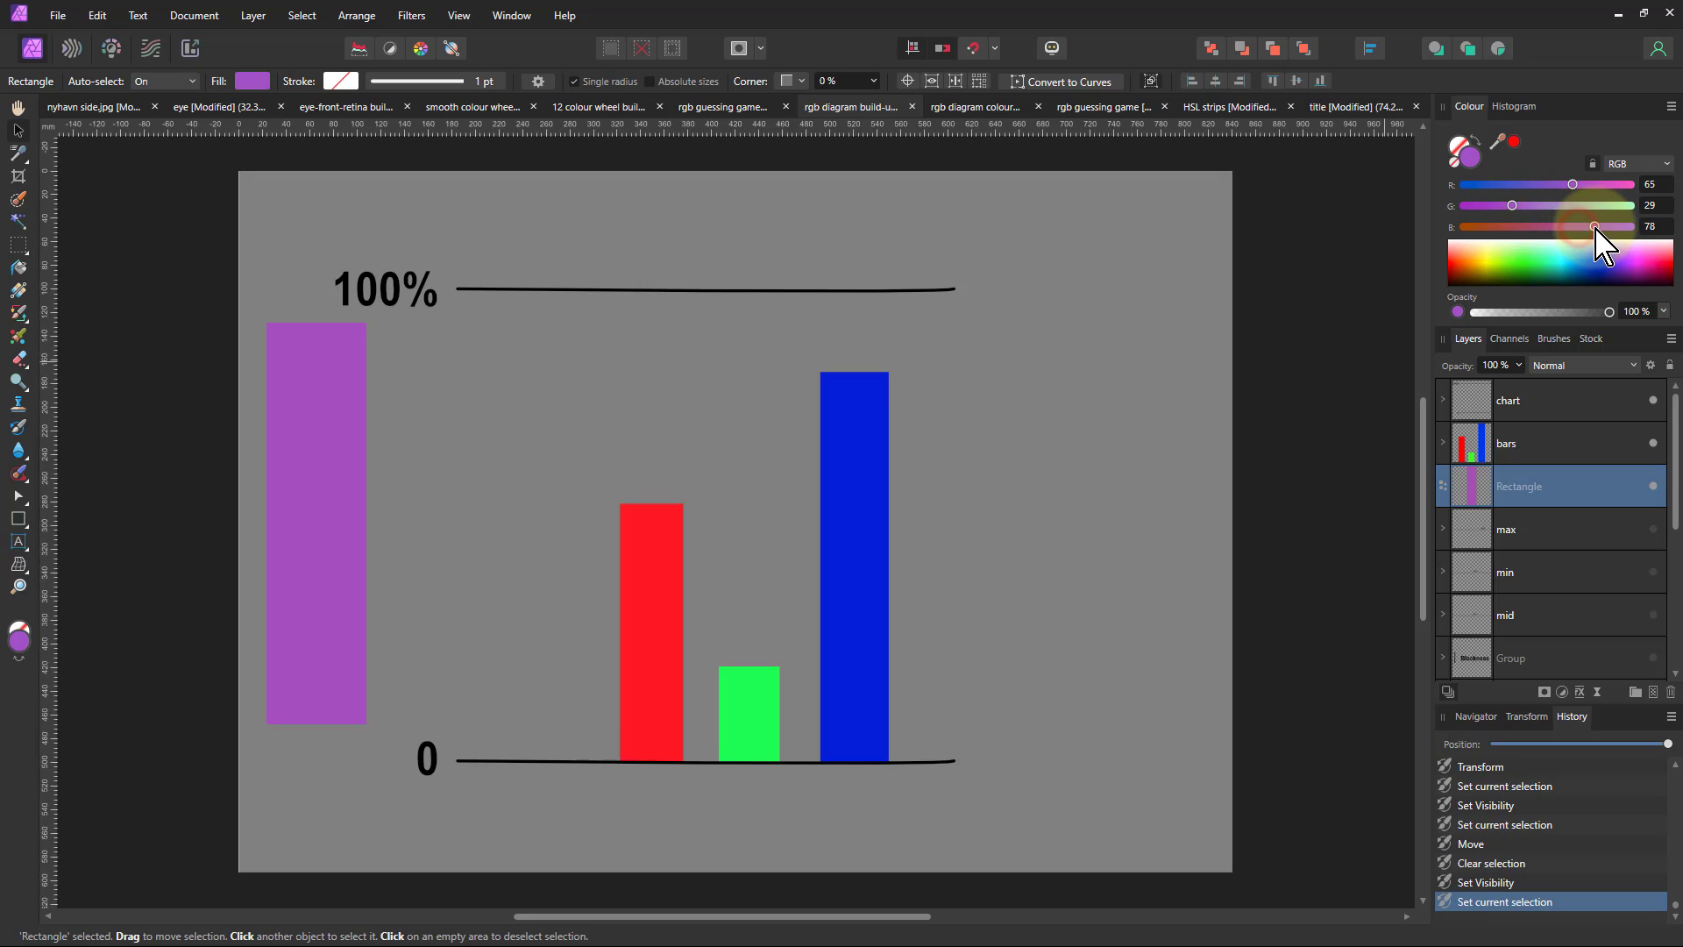
# - Set the swatch fill to R 57, G 0, B 100 in the Colour panel
pyautogui.click(1594, 226)
pyautogui.click(1513, 205)
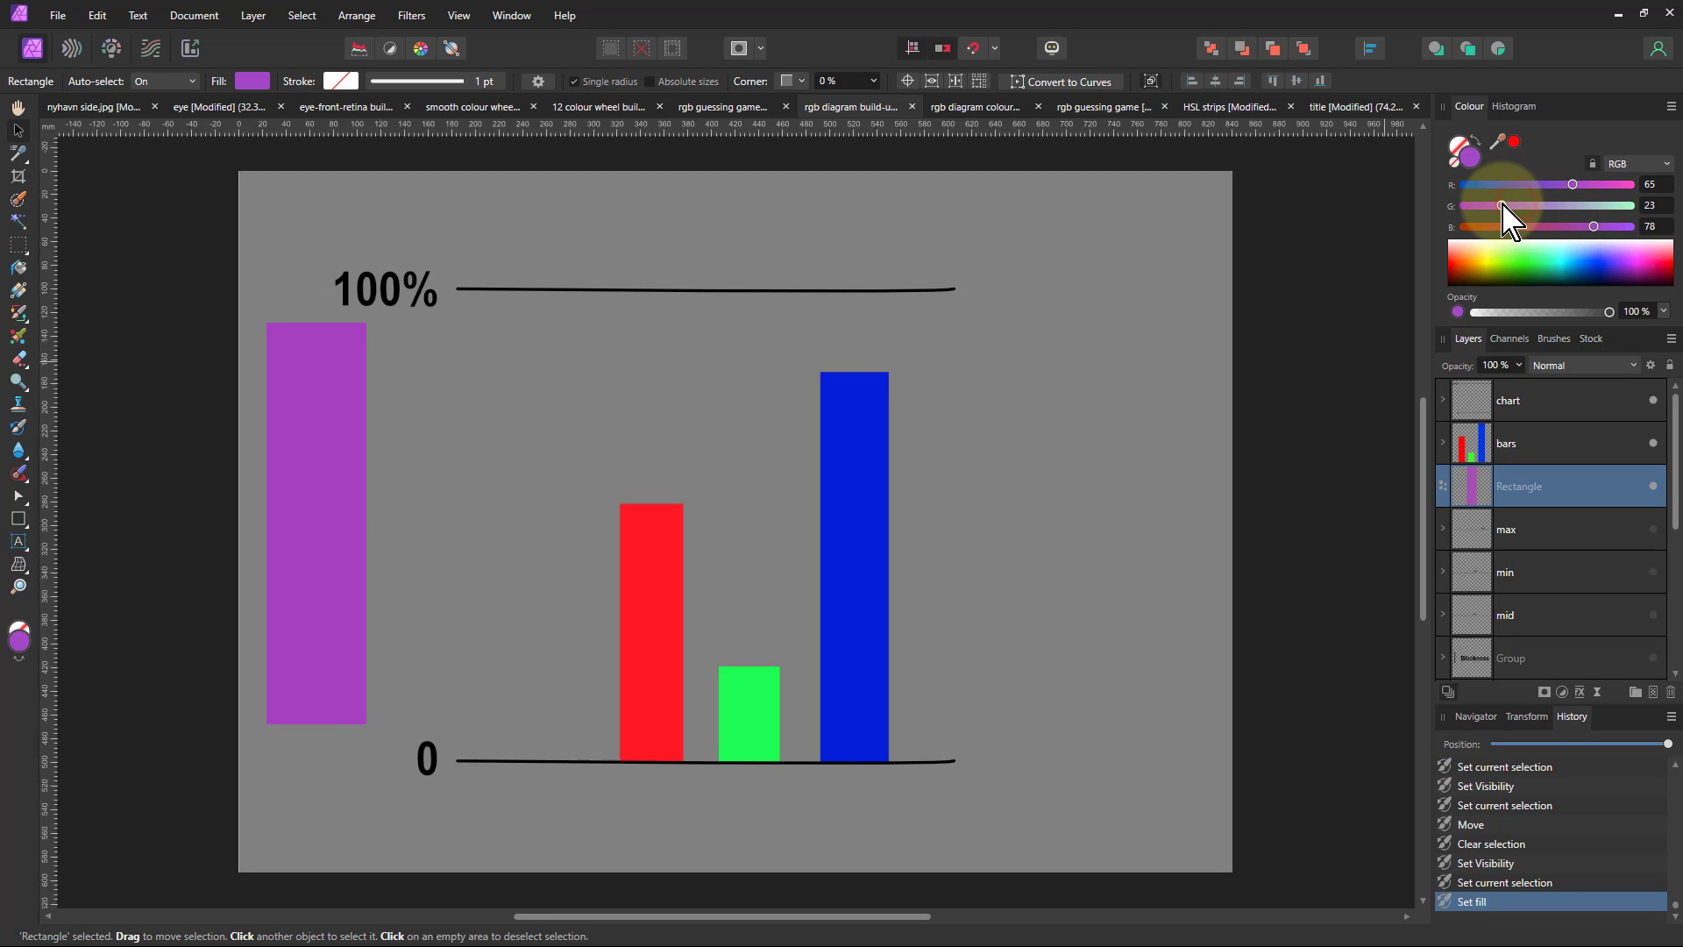
pyautogui.click(1574, 185)
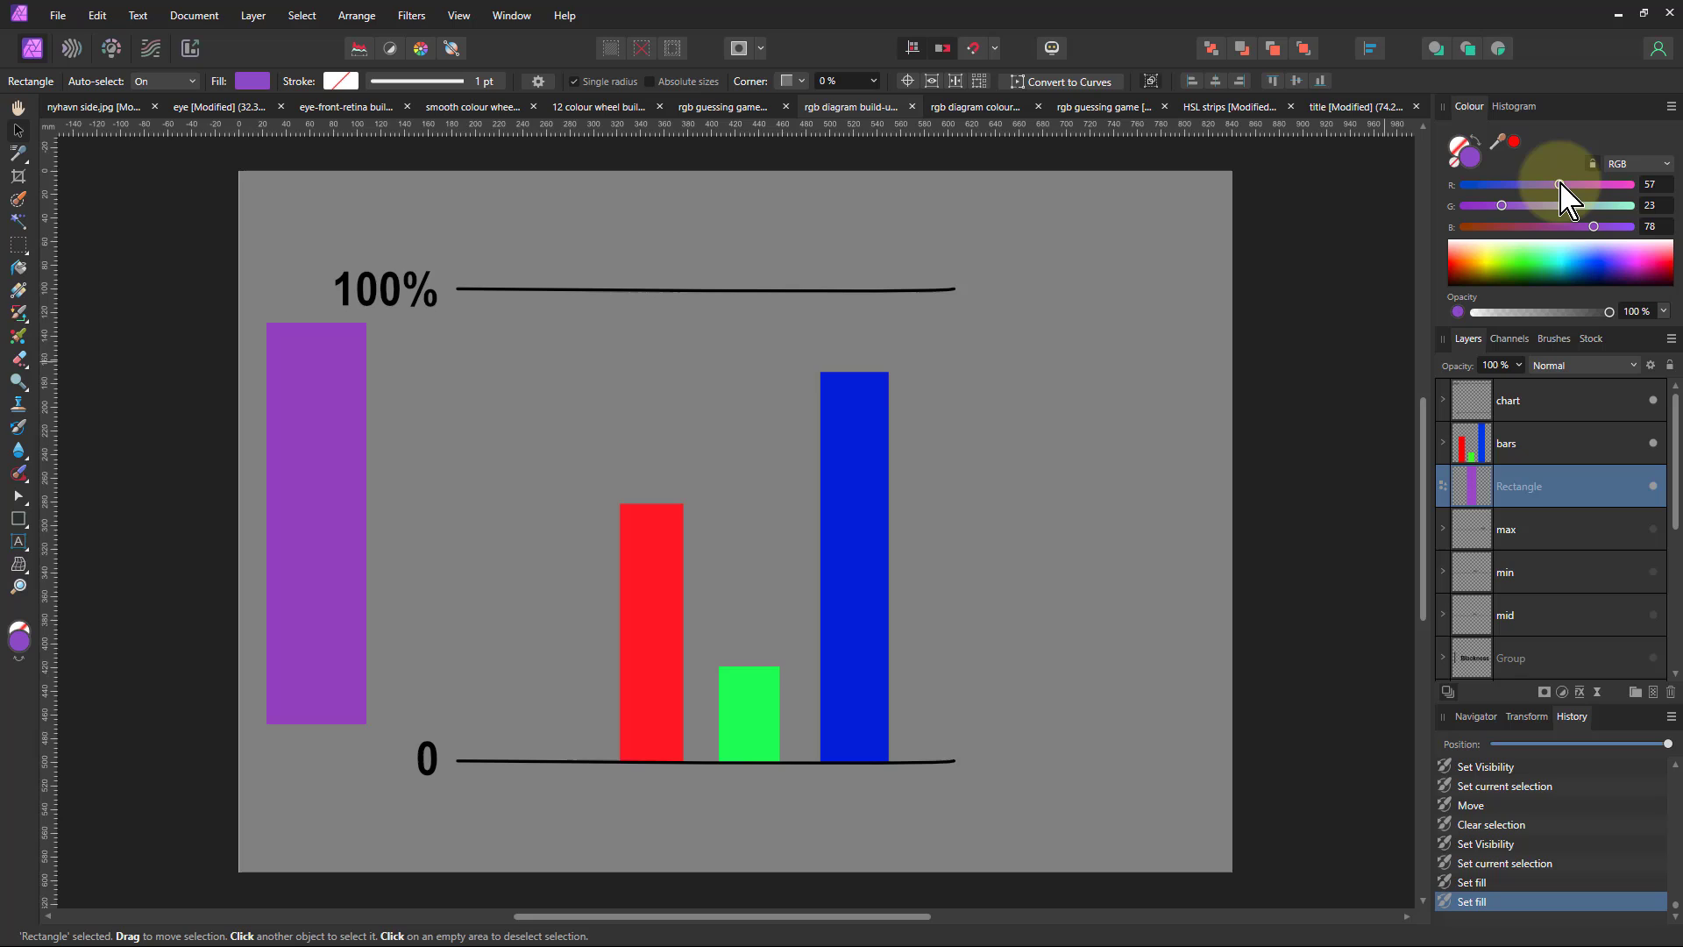
pyautogui.click(1553, 184)
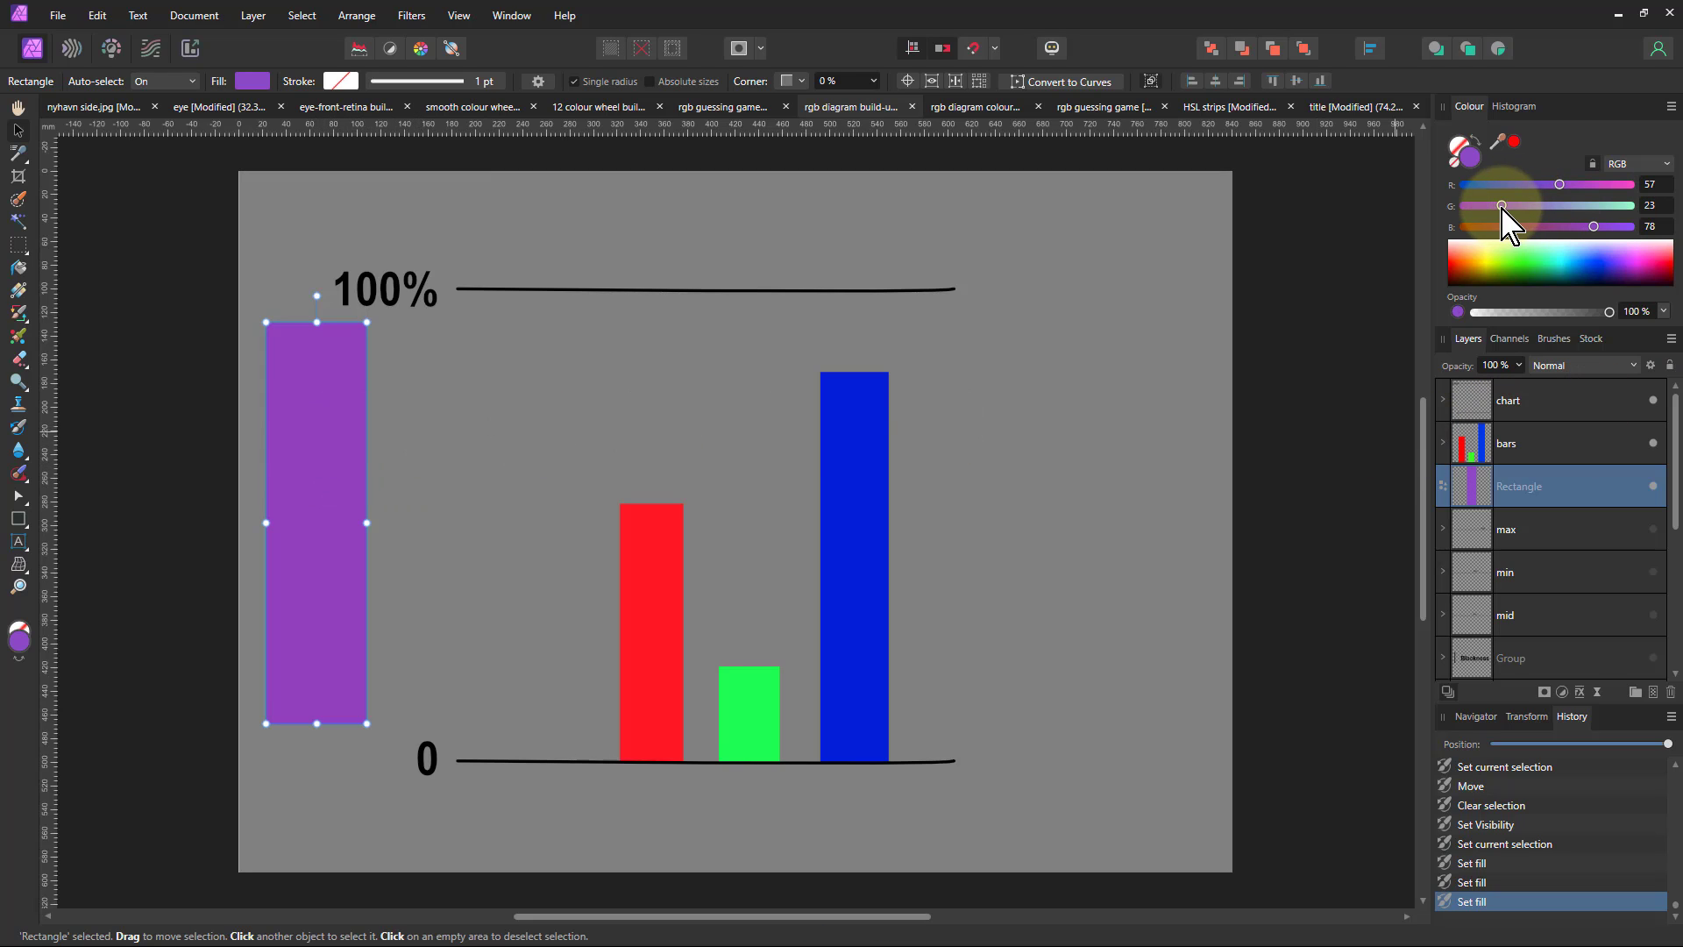
pyautogui.moveTo(1499, 209); pyautogui.dragTo(1462, 211)
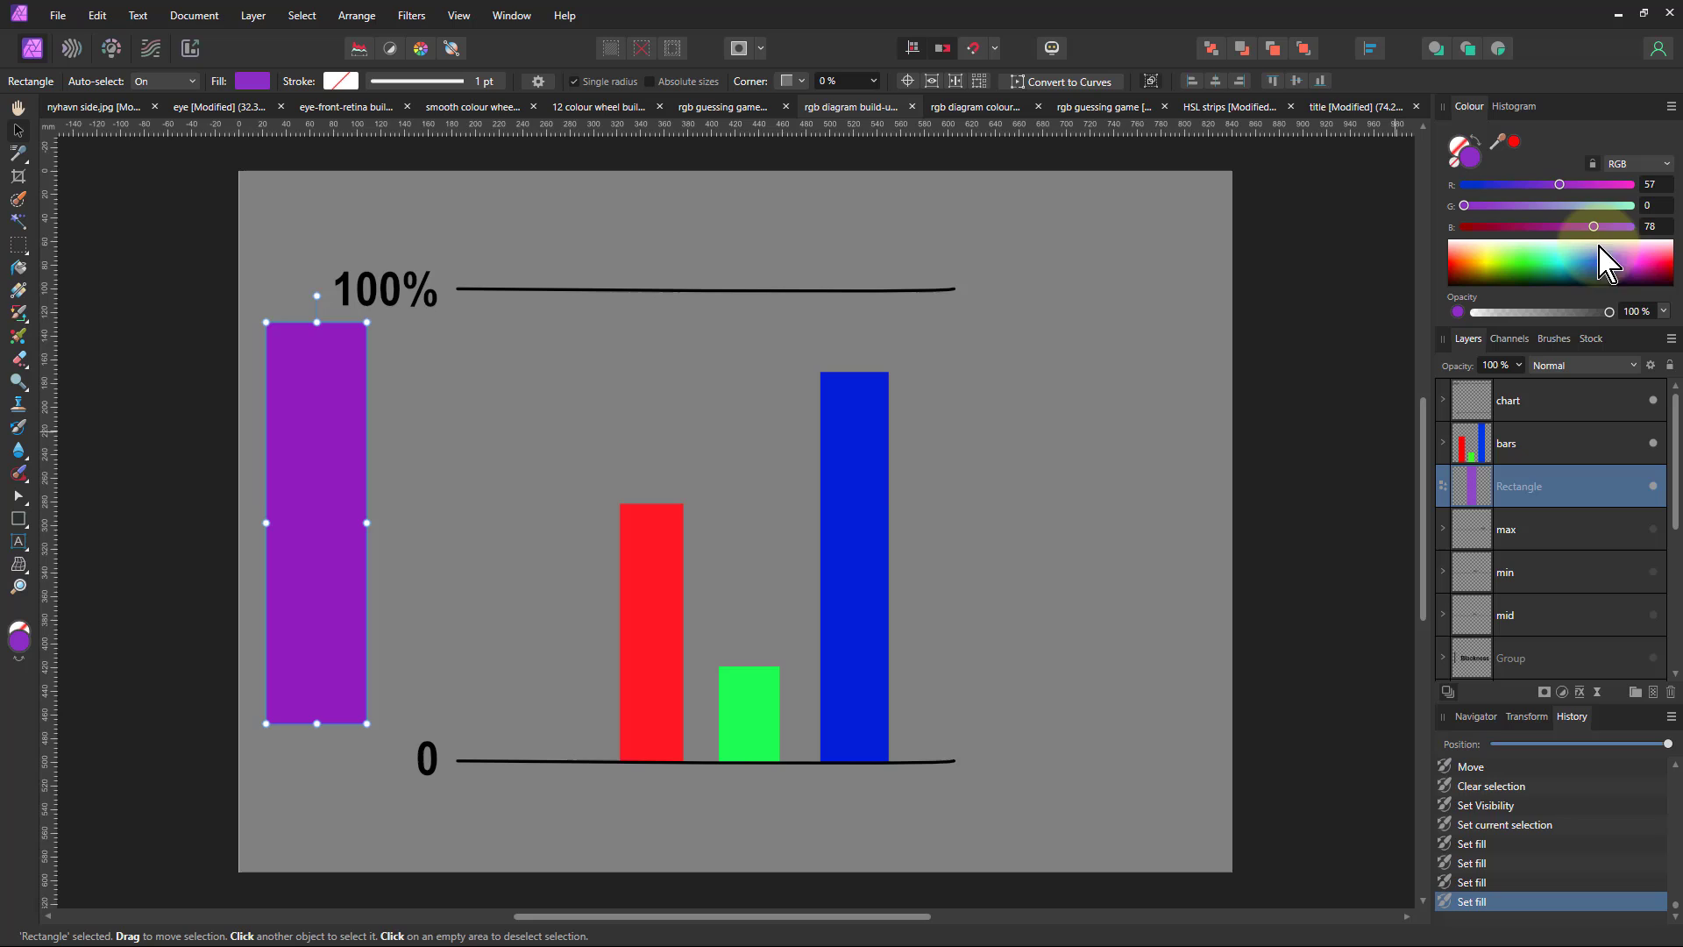
pyautogui.moveTo(1599, 226); pyautogui.dragTo(1632, 226)
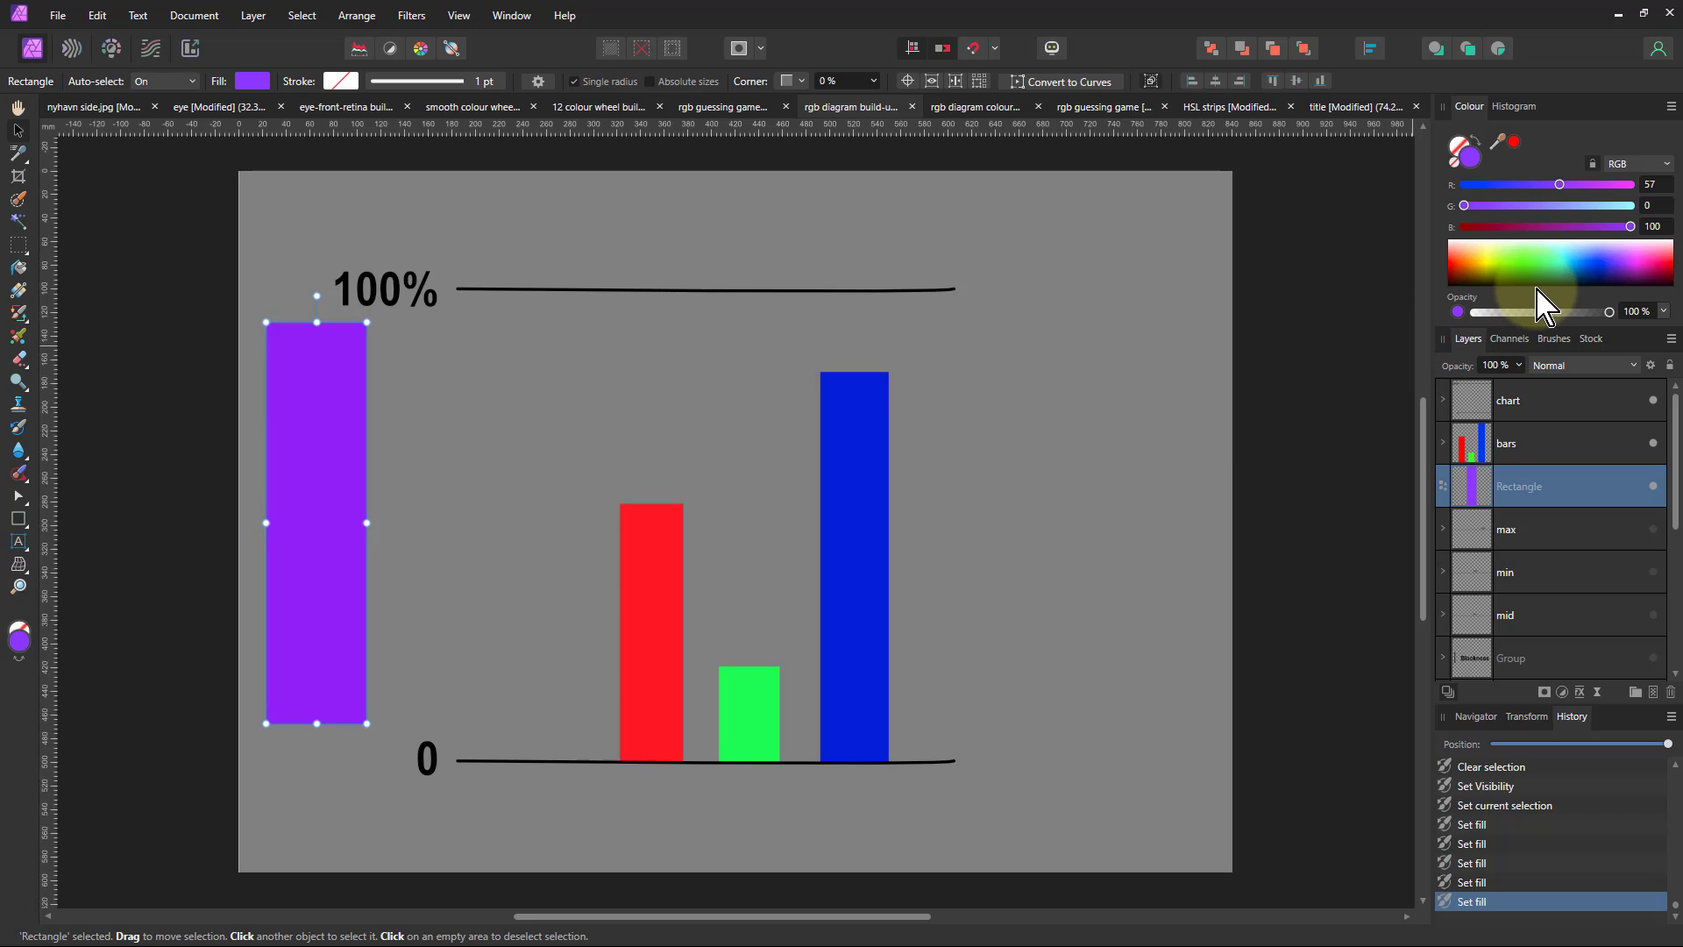
# - Show the Max, Min and Mid dashed lines plus the Blackness label and arrow
pyautogui.click(1653, 529)
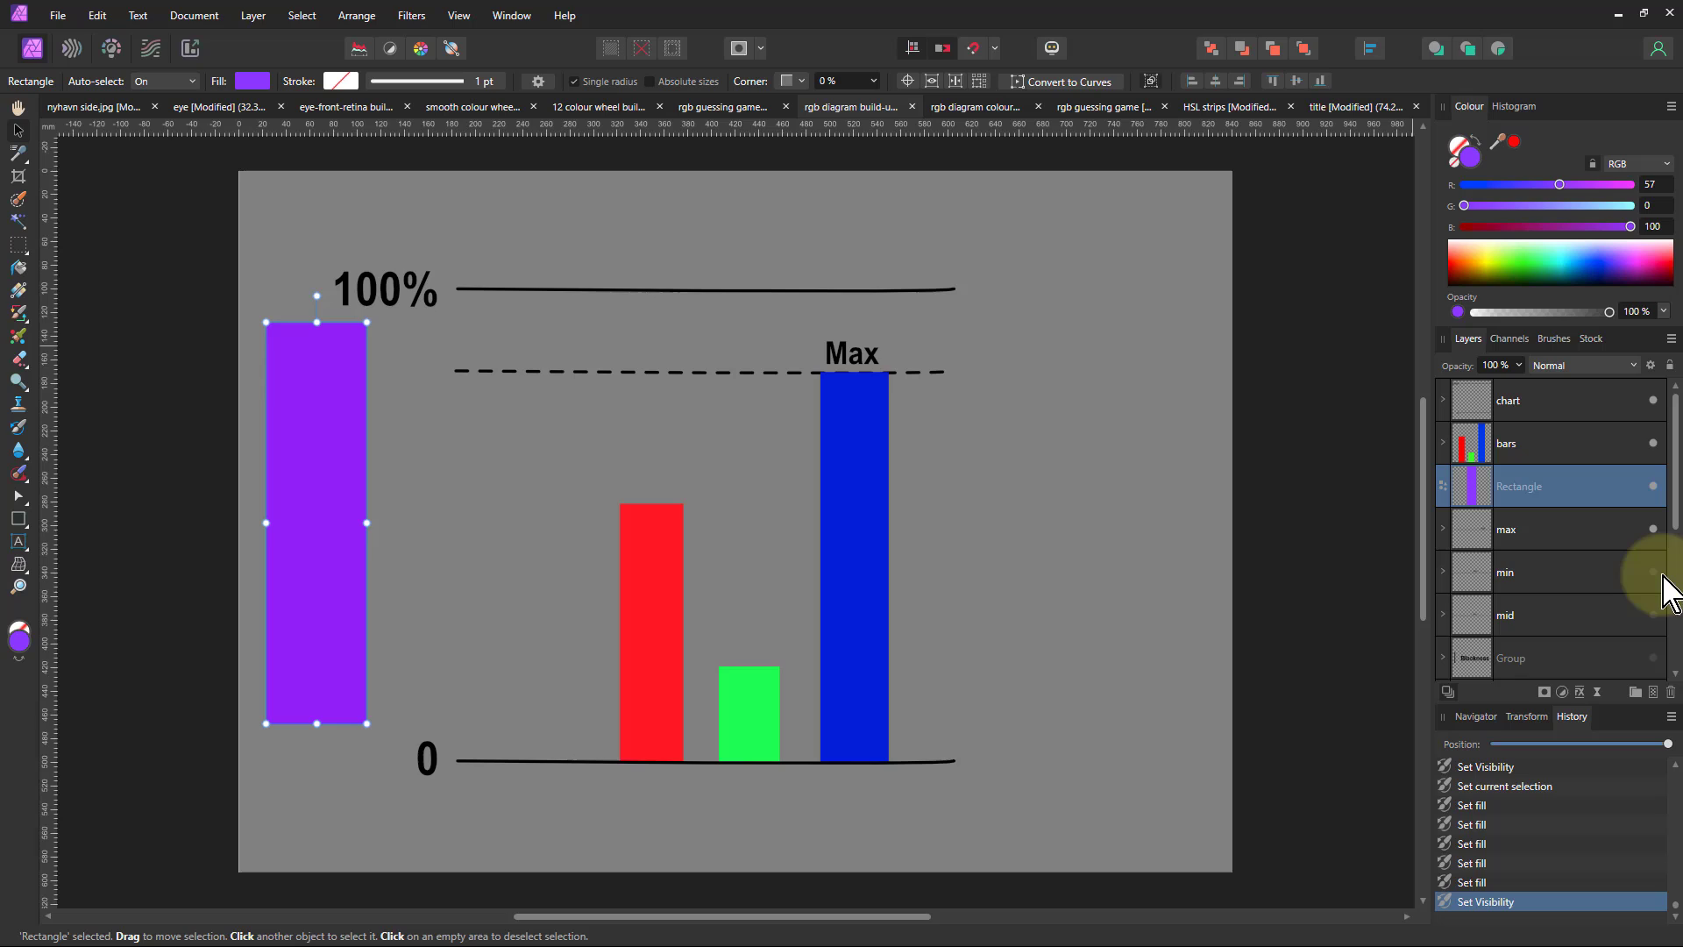
pyautogui.click(1653, 574)
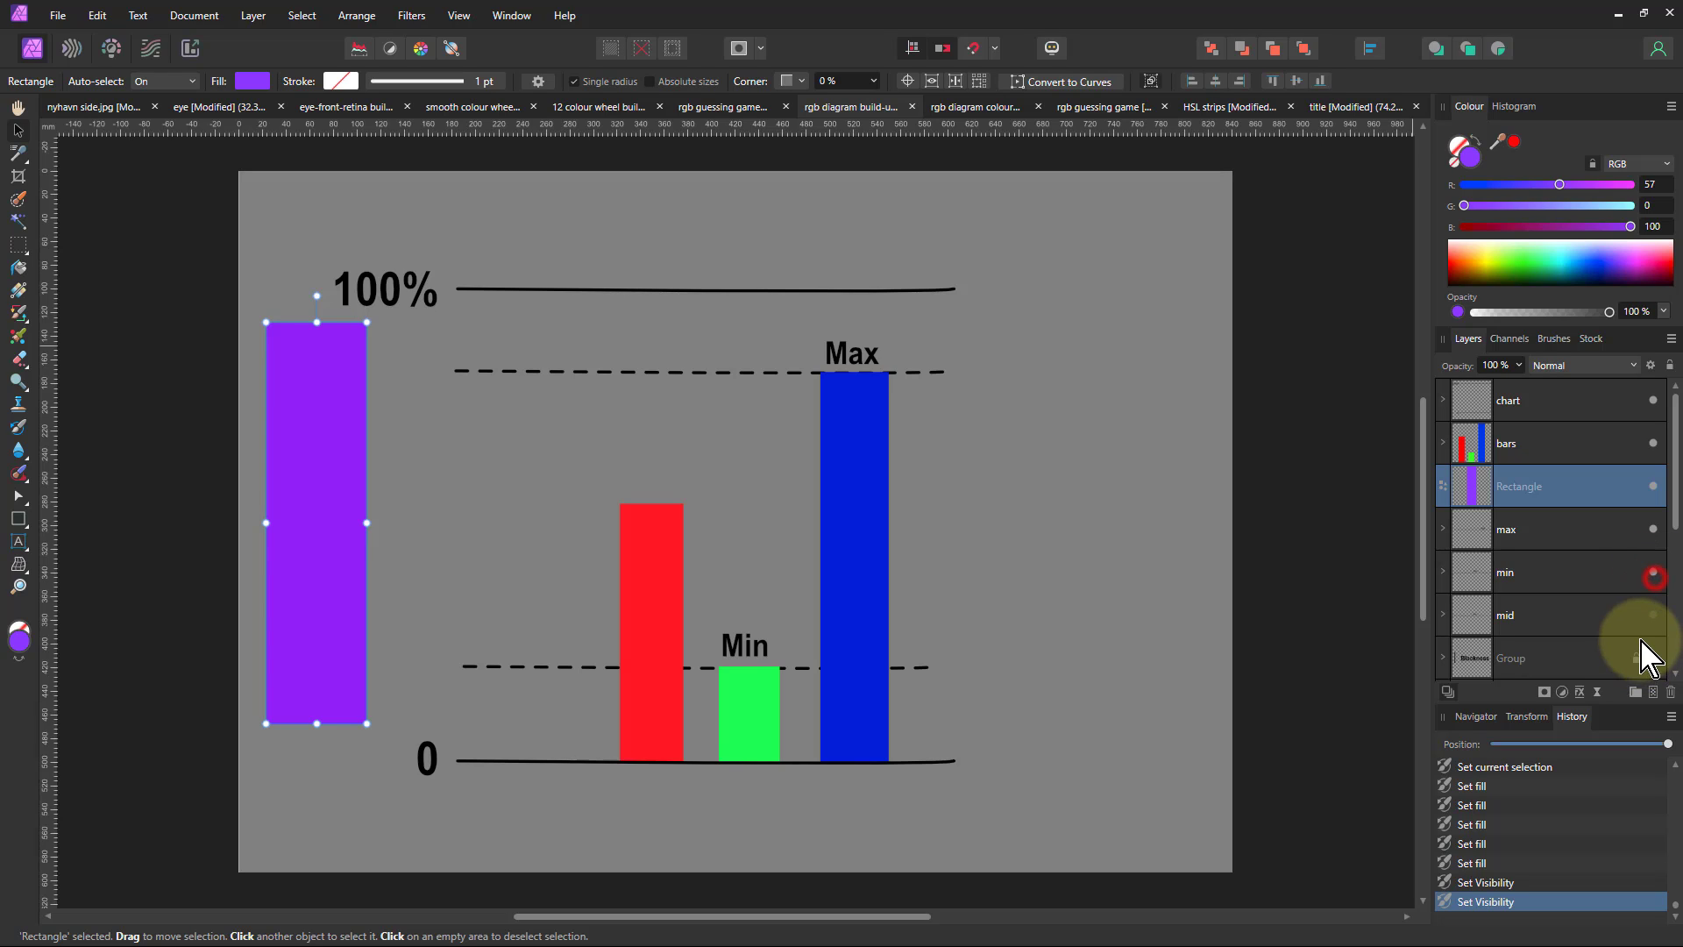
pyautogui.click(1654, 616)
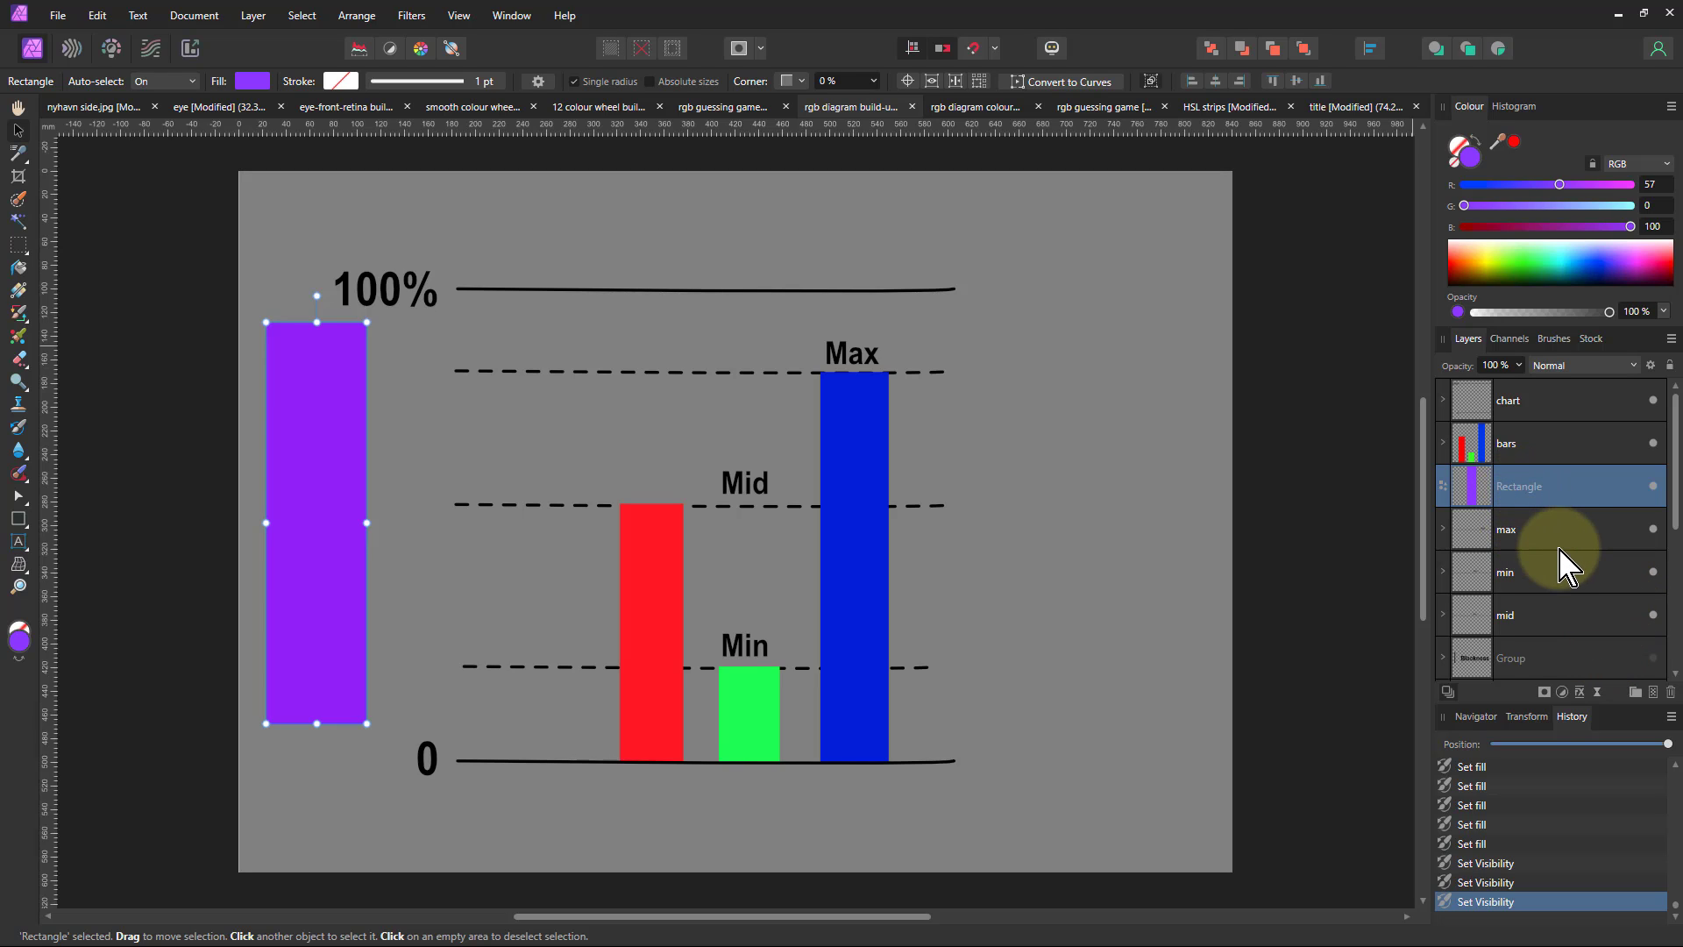
pyautogui.scroll(-3, 1578, 570)
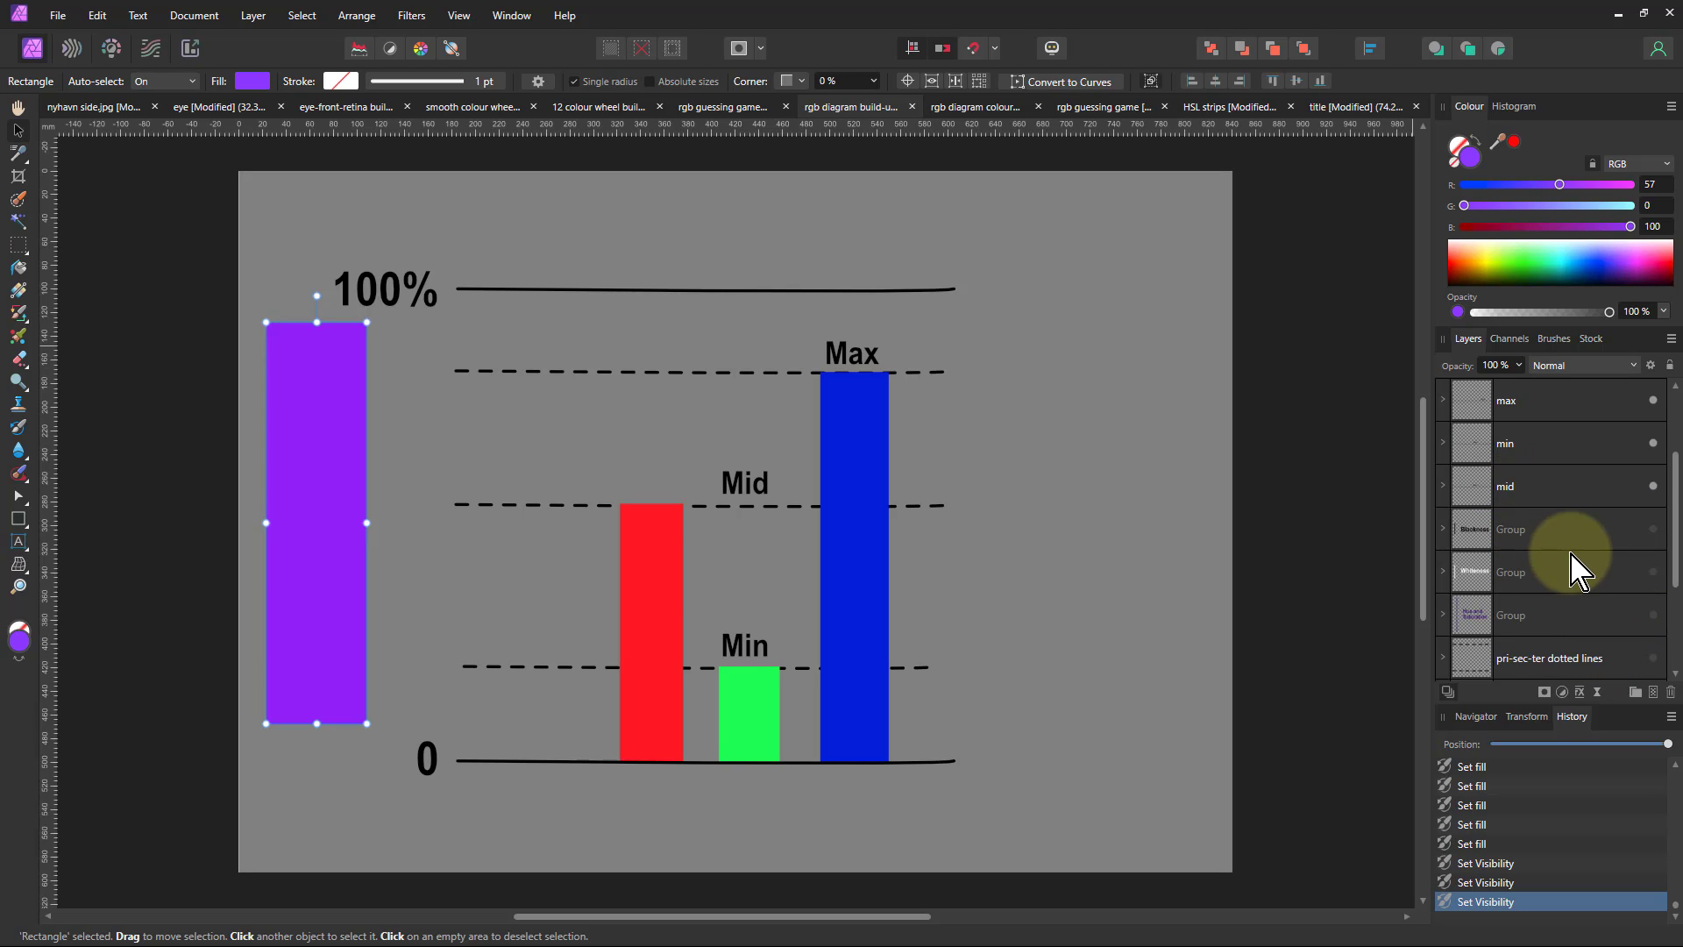
pyautogui.click(1654, 529)
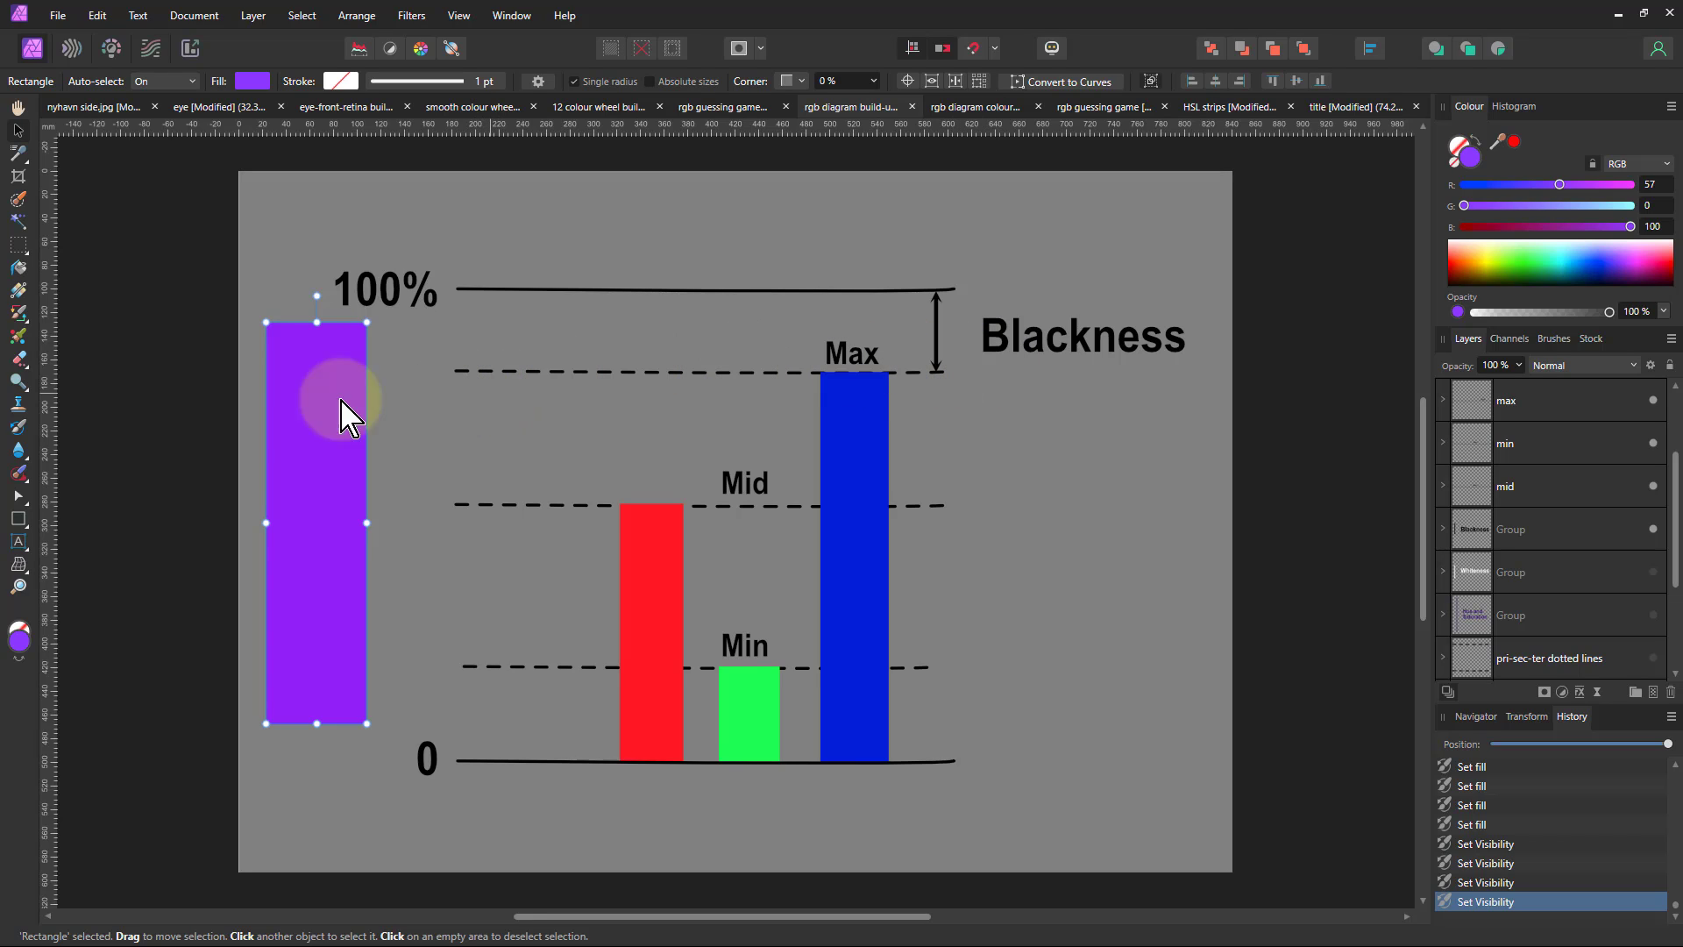
# - Darken the swatch fill to R 22, G 4, B 37 using the Colour sliders
pyautogui.click(286, 407)
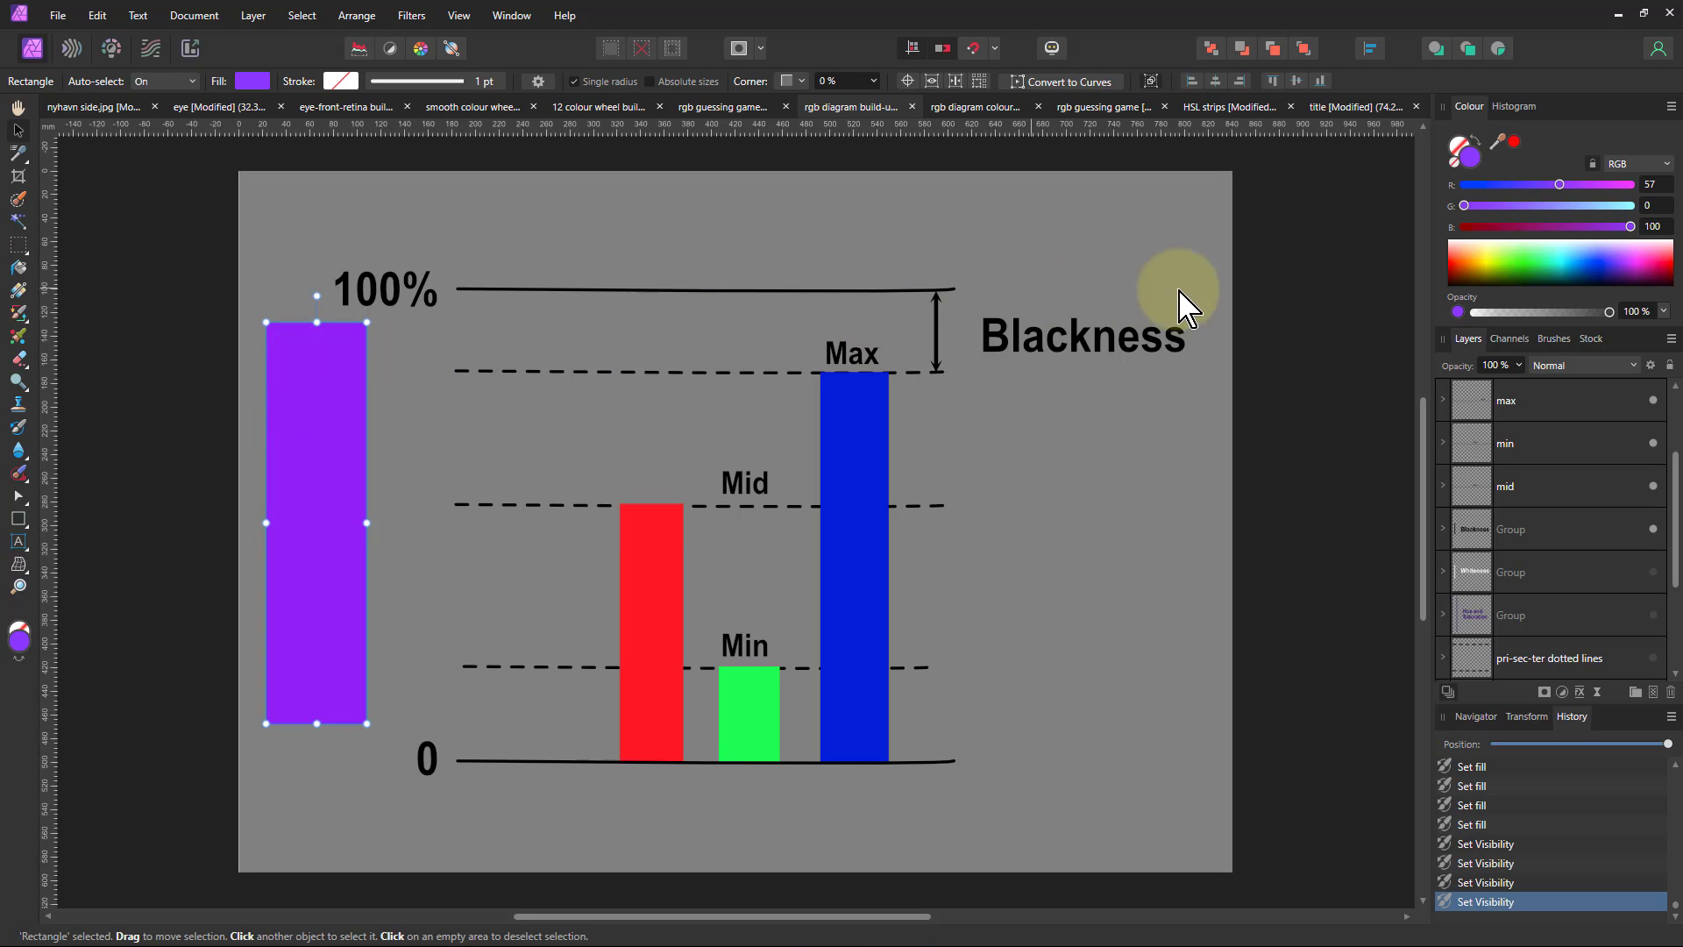
pyautogui.moveTo(1635, 226); pyautogui.dragTo(1527, 192)
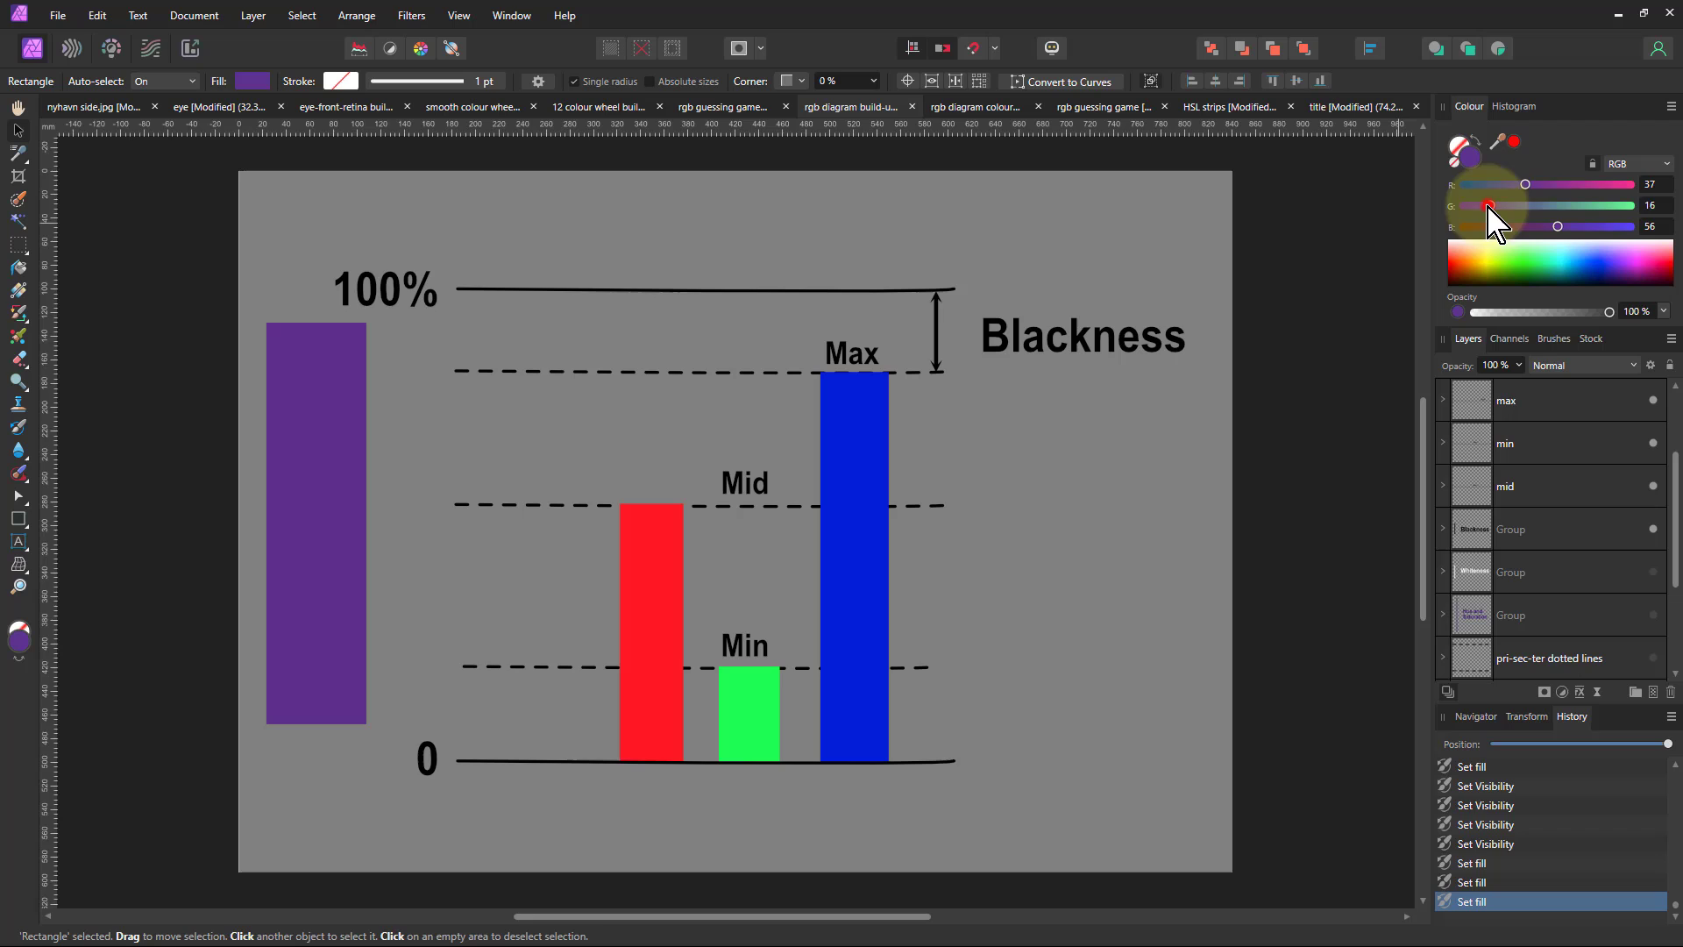
pyautogui.moveTo(1489, 205); pyautogui.dragTo(1525, 233)
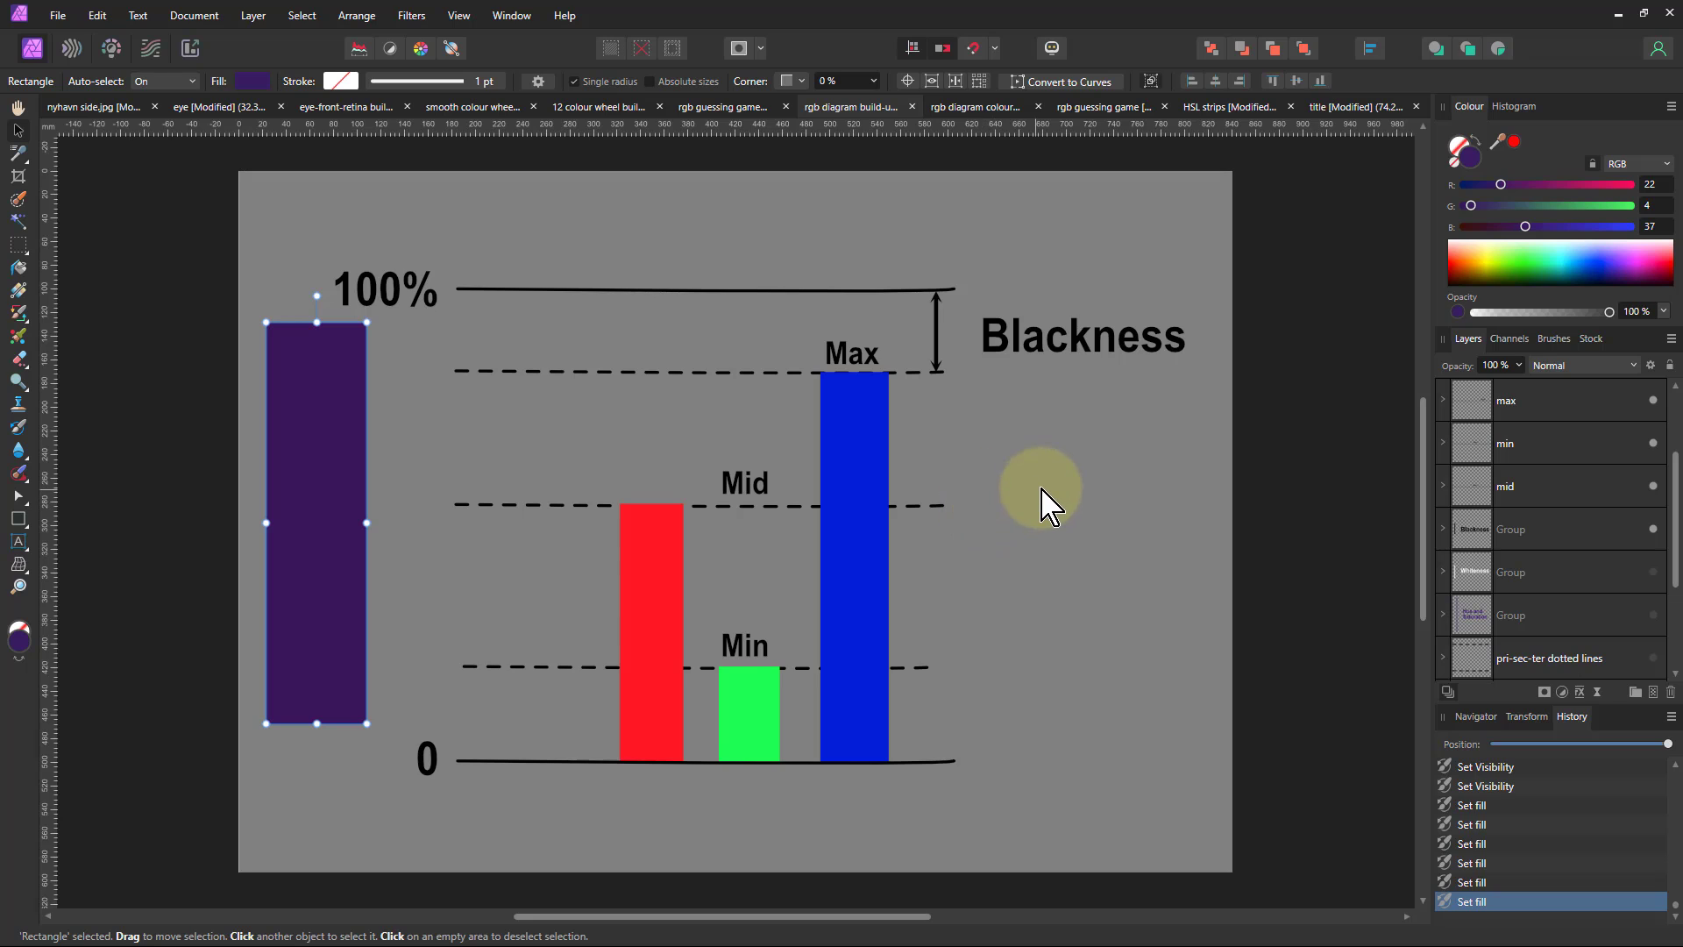
# - Show the Whiteness label and arrow, and set the swatch to R 71, G 53, B 93
pyautogui.click(1652, 574)
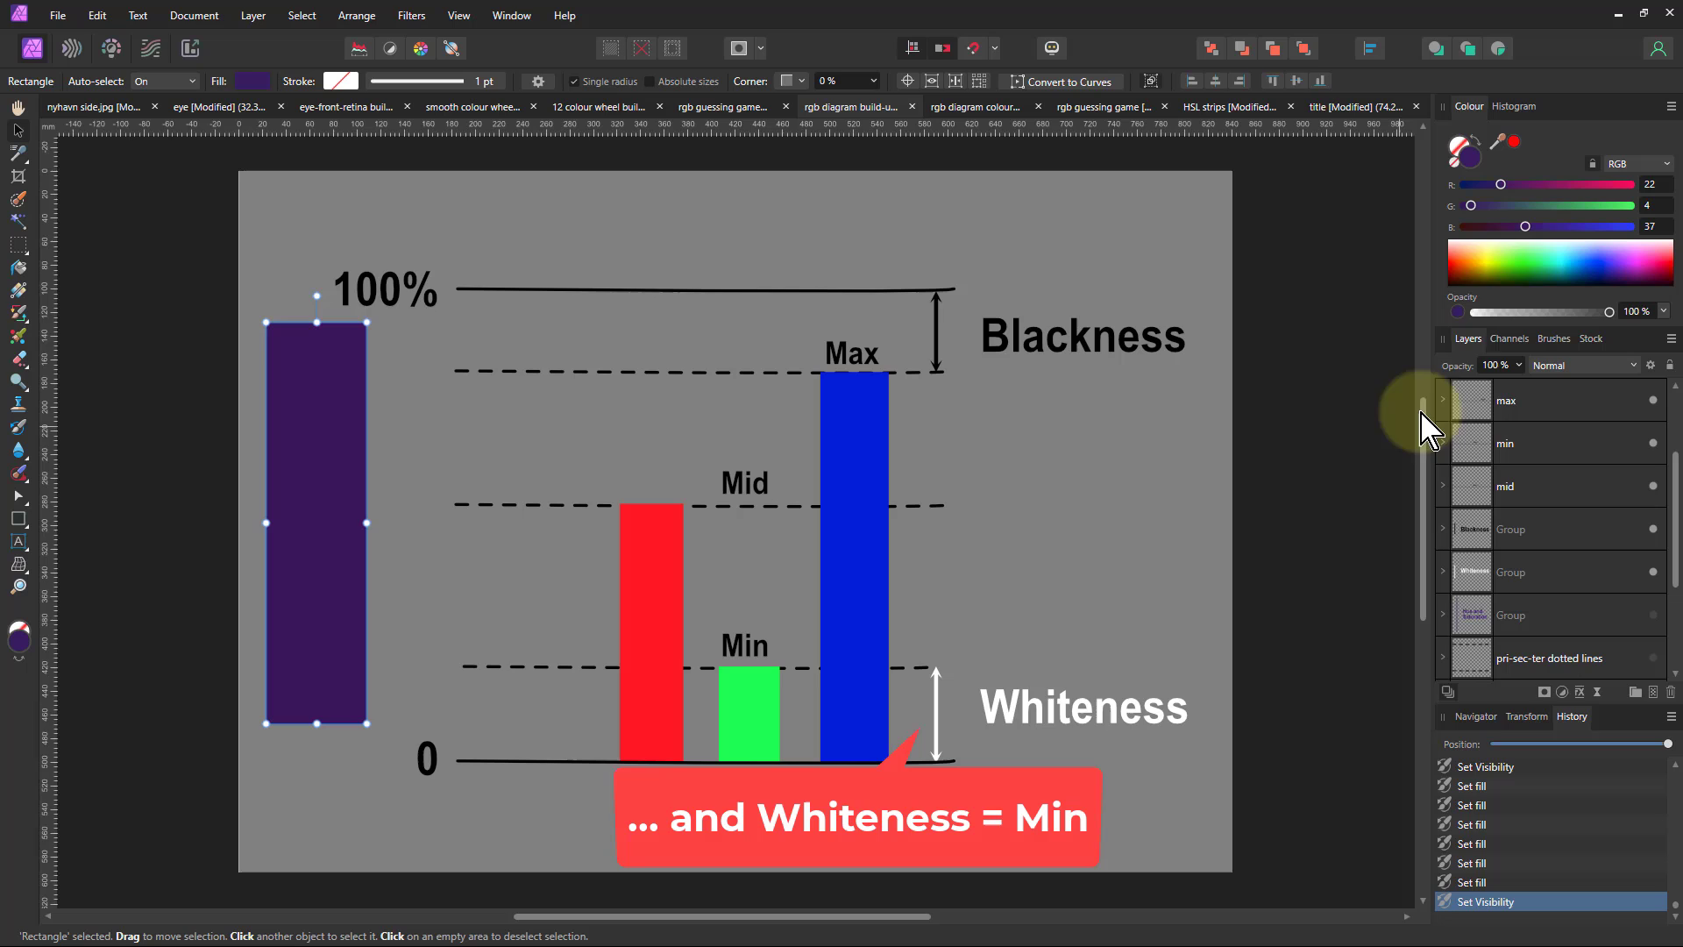
pyautogui.moveTo(1526, 227); pyautogui.dragTo(1620, 228)
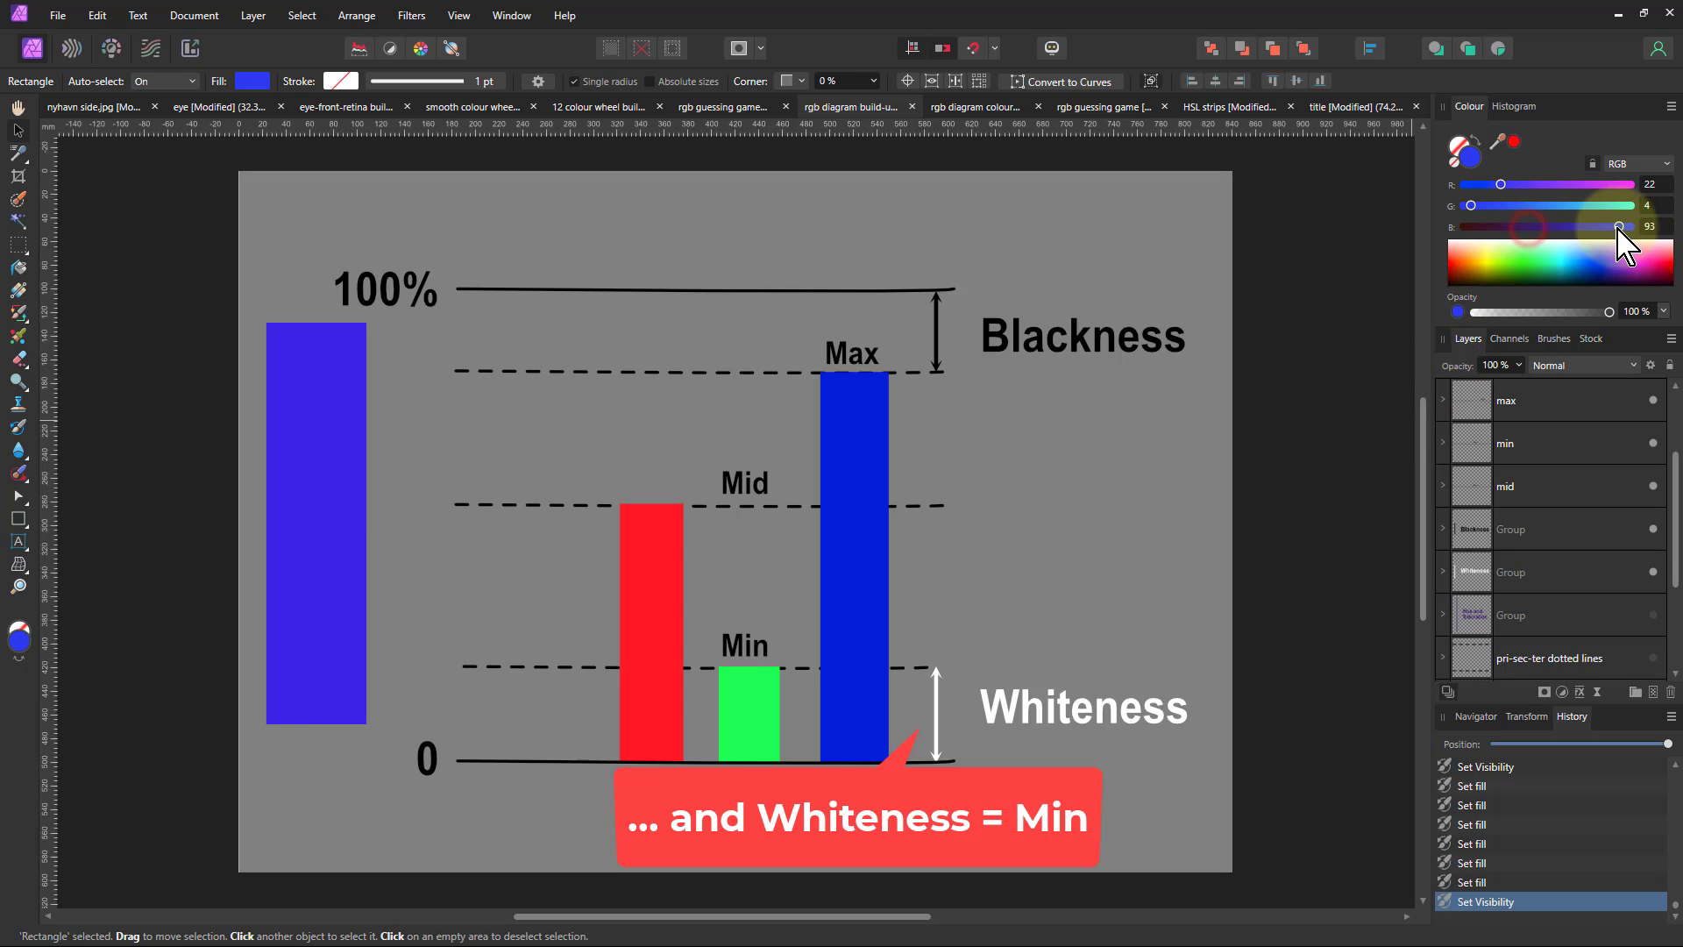
pyautogui.moveTo(1502, 188); pyautogui.dragTo(1582, 185)
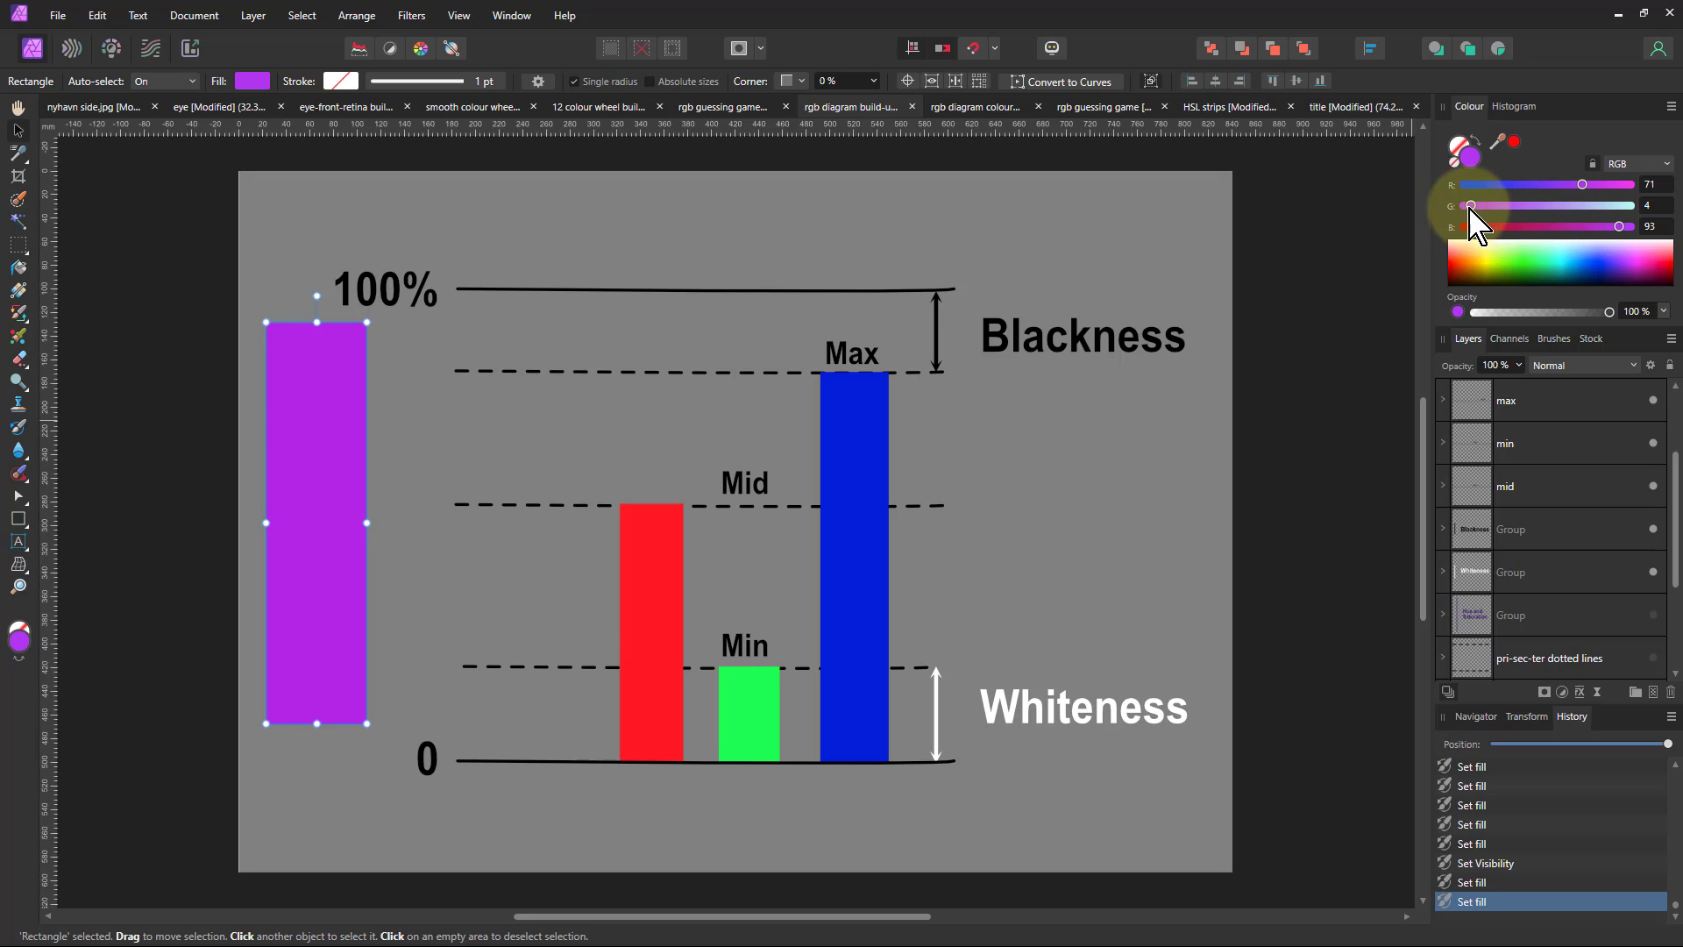
pyautogui.moveTo(1472, 205); pyautogui.dragTo(1555, 207)
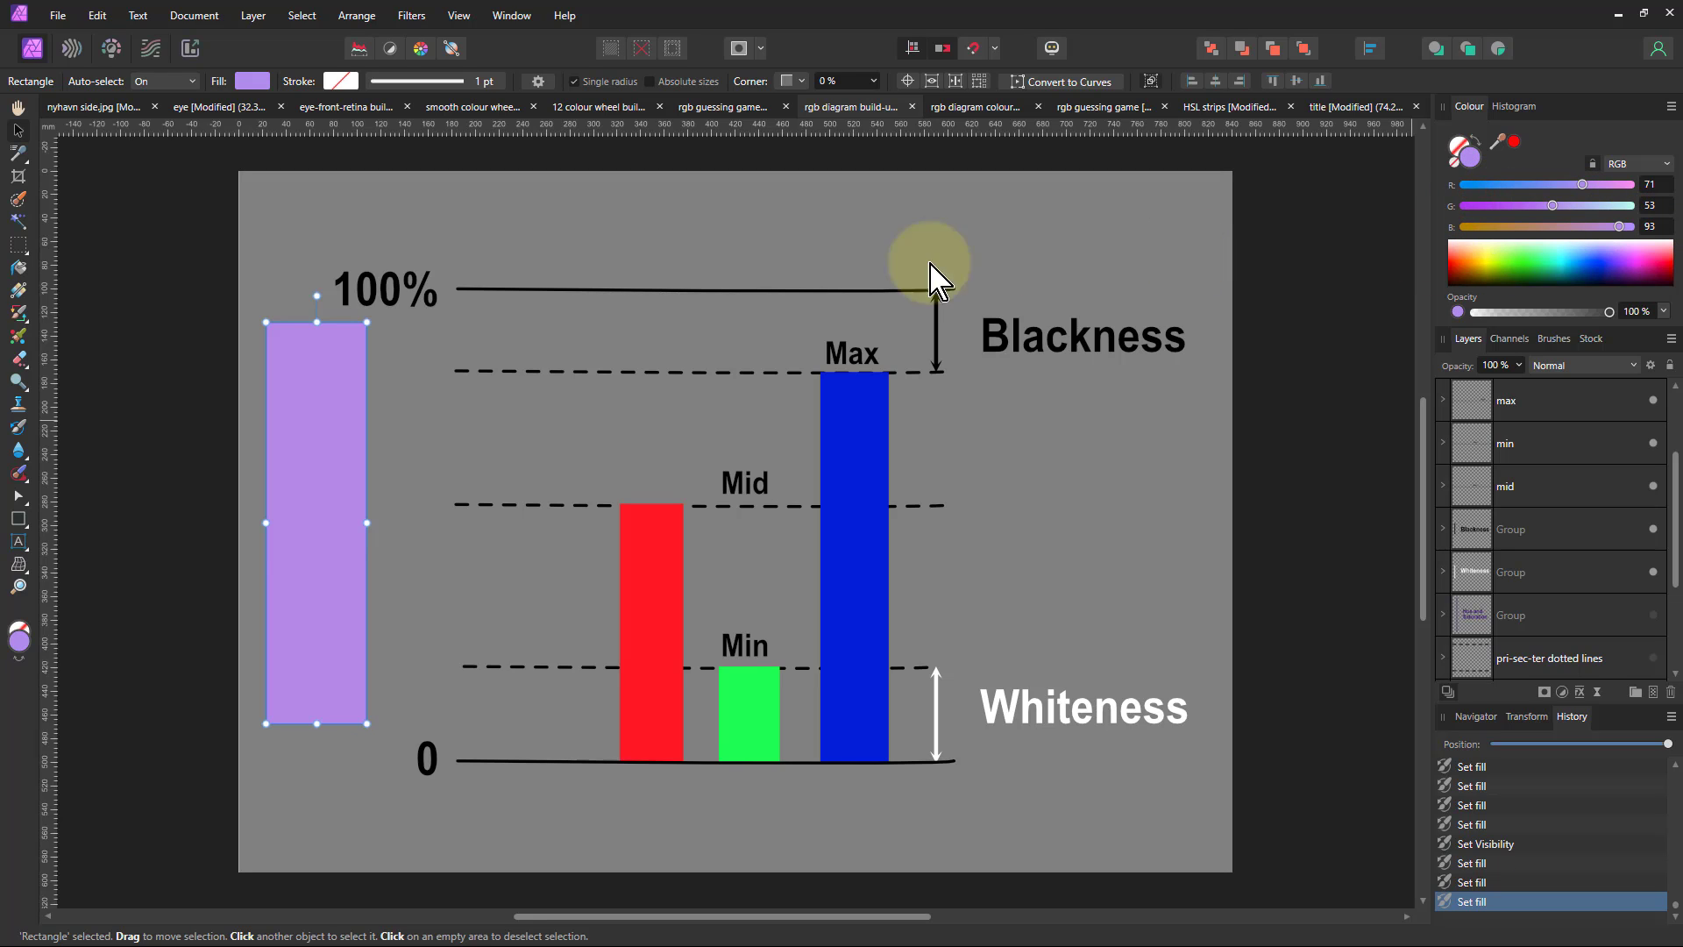
pyautogui.click(301, 524)
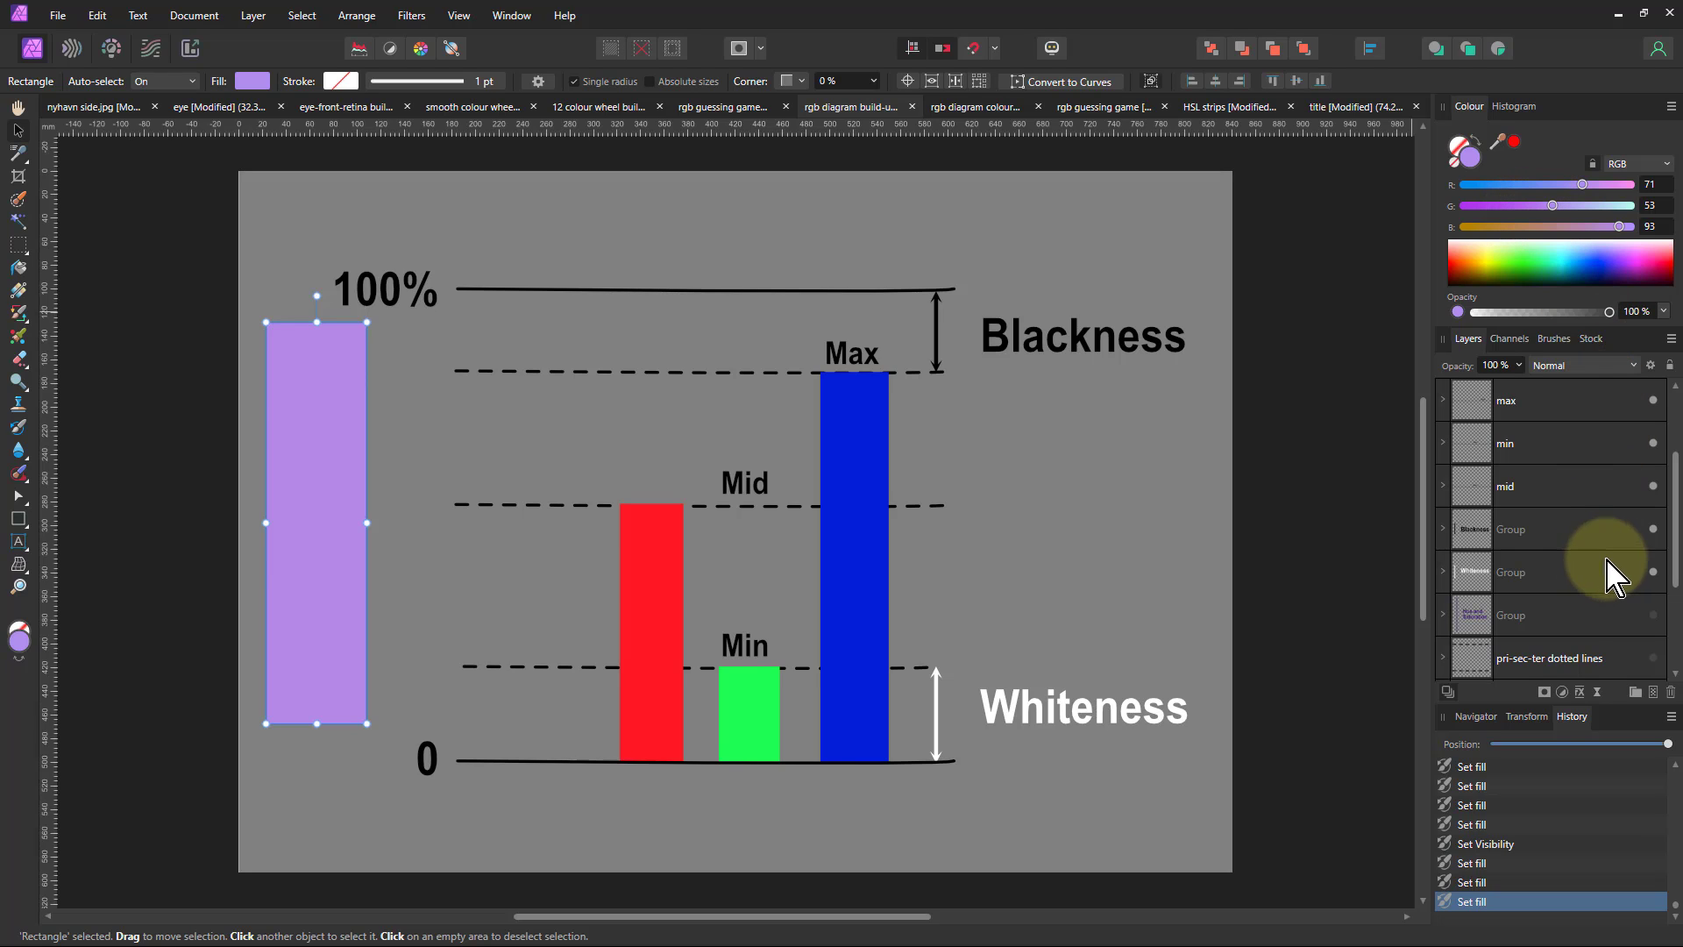
# - Show the Hue and Saturation label and arrow, and lower the swatch to R 54, G 36
pyautogui.click(1654, 615)
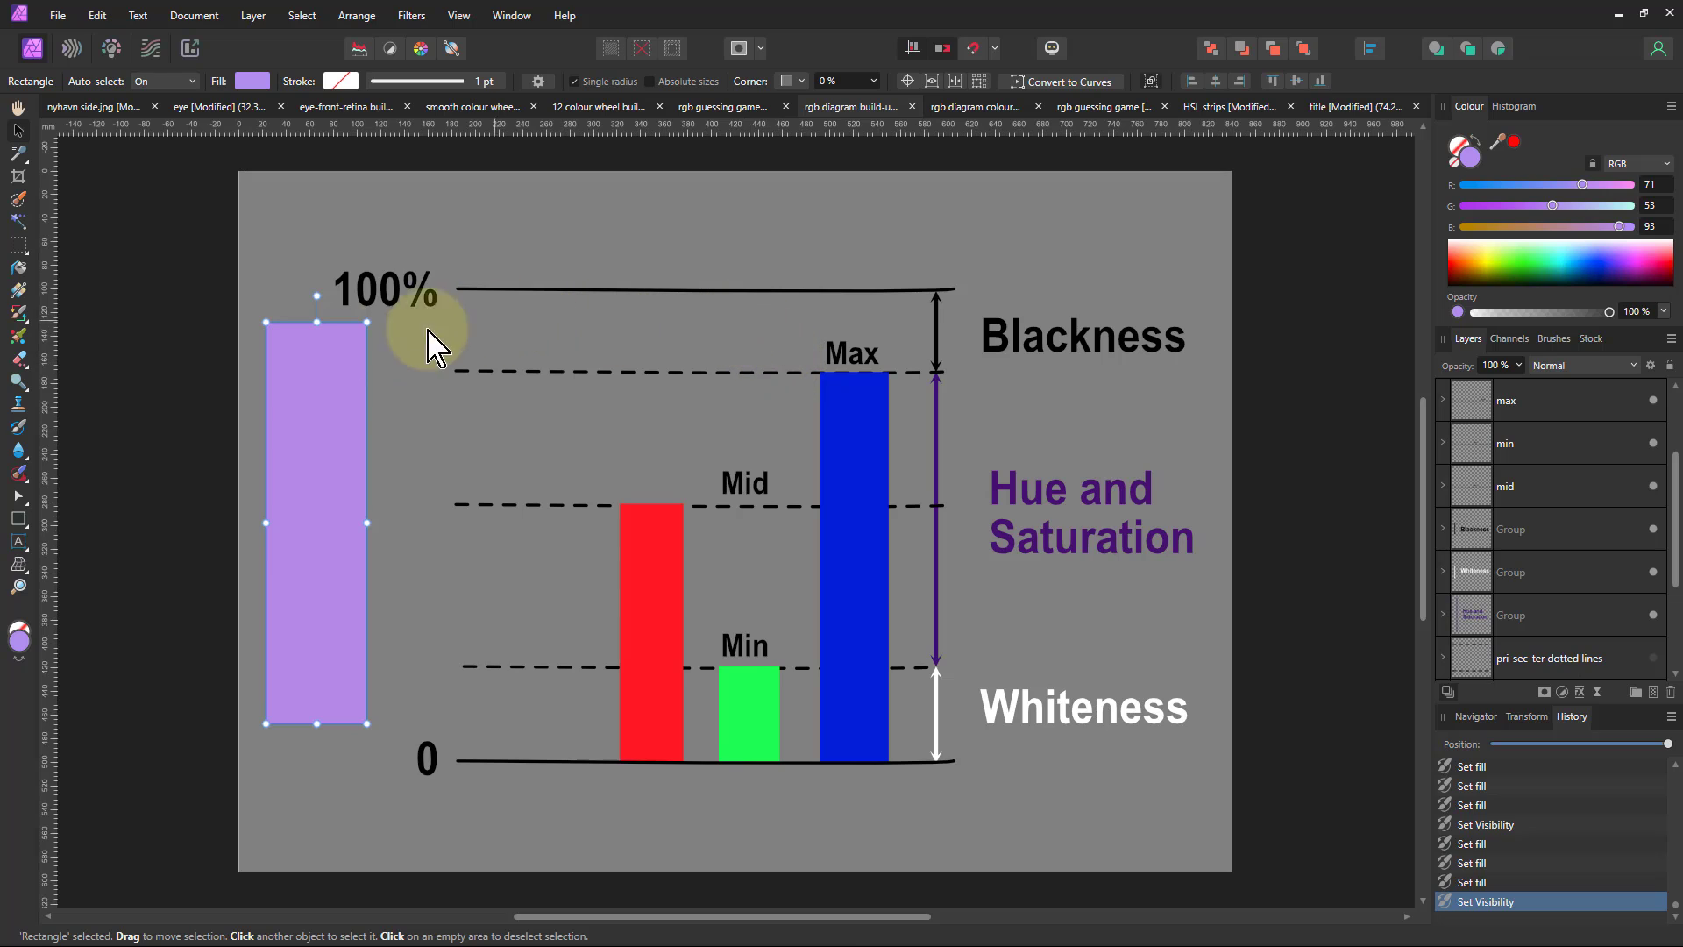
pyautogui.click(326, 414)
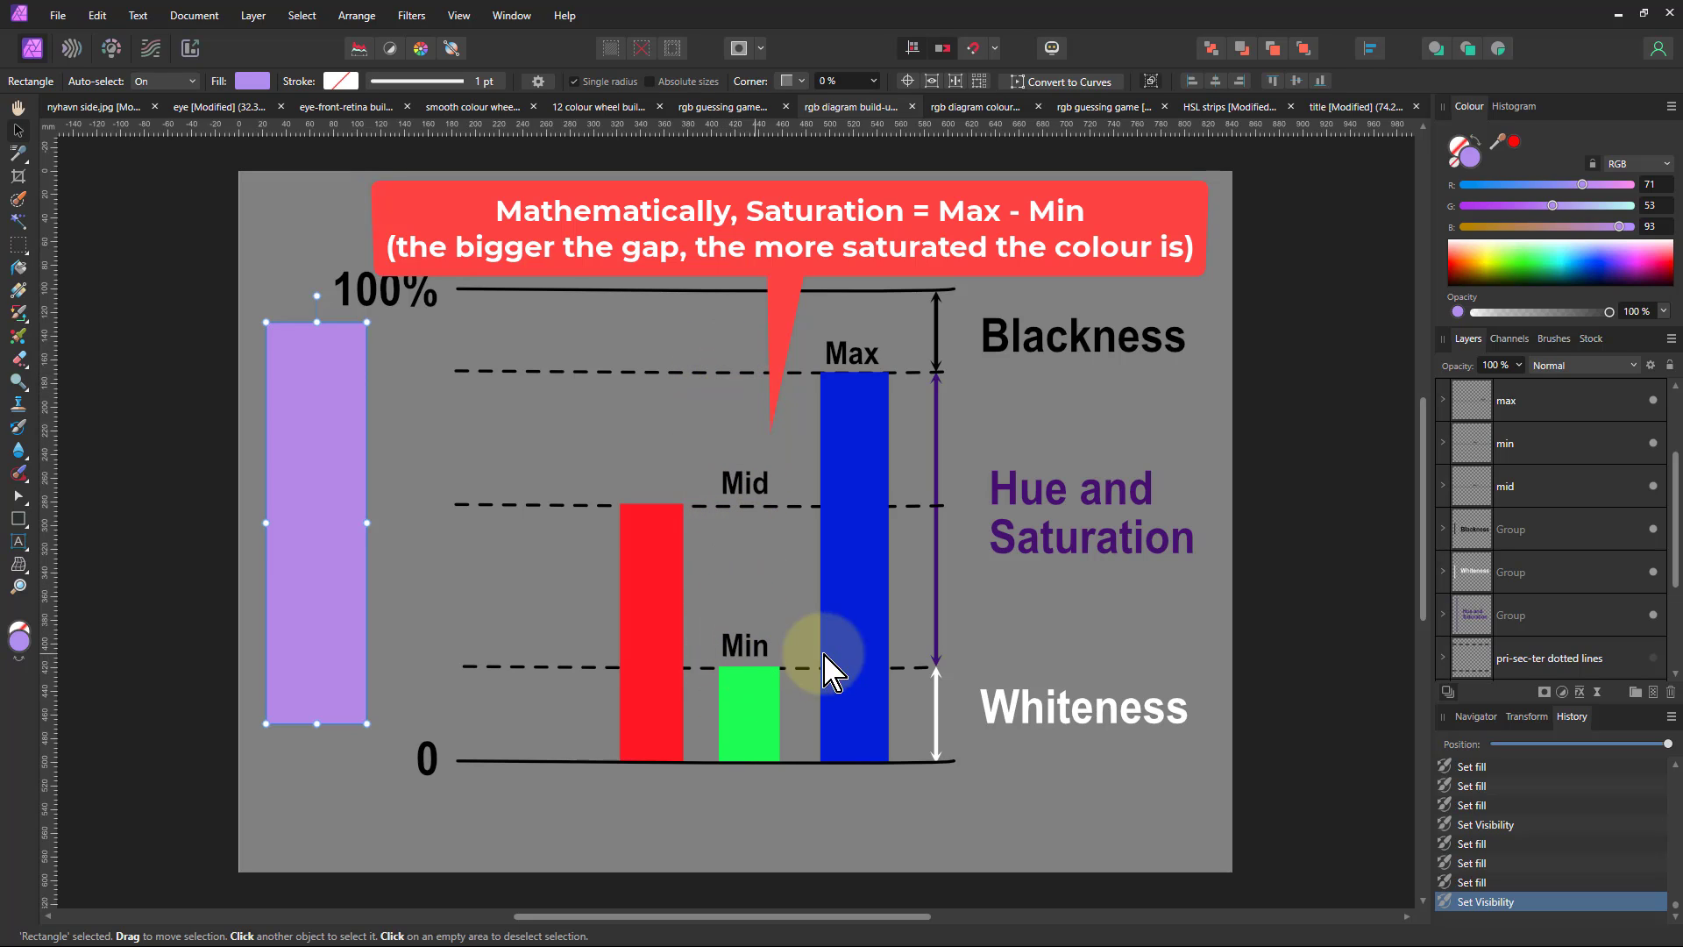
pyautogui.click(324, 529)
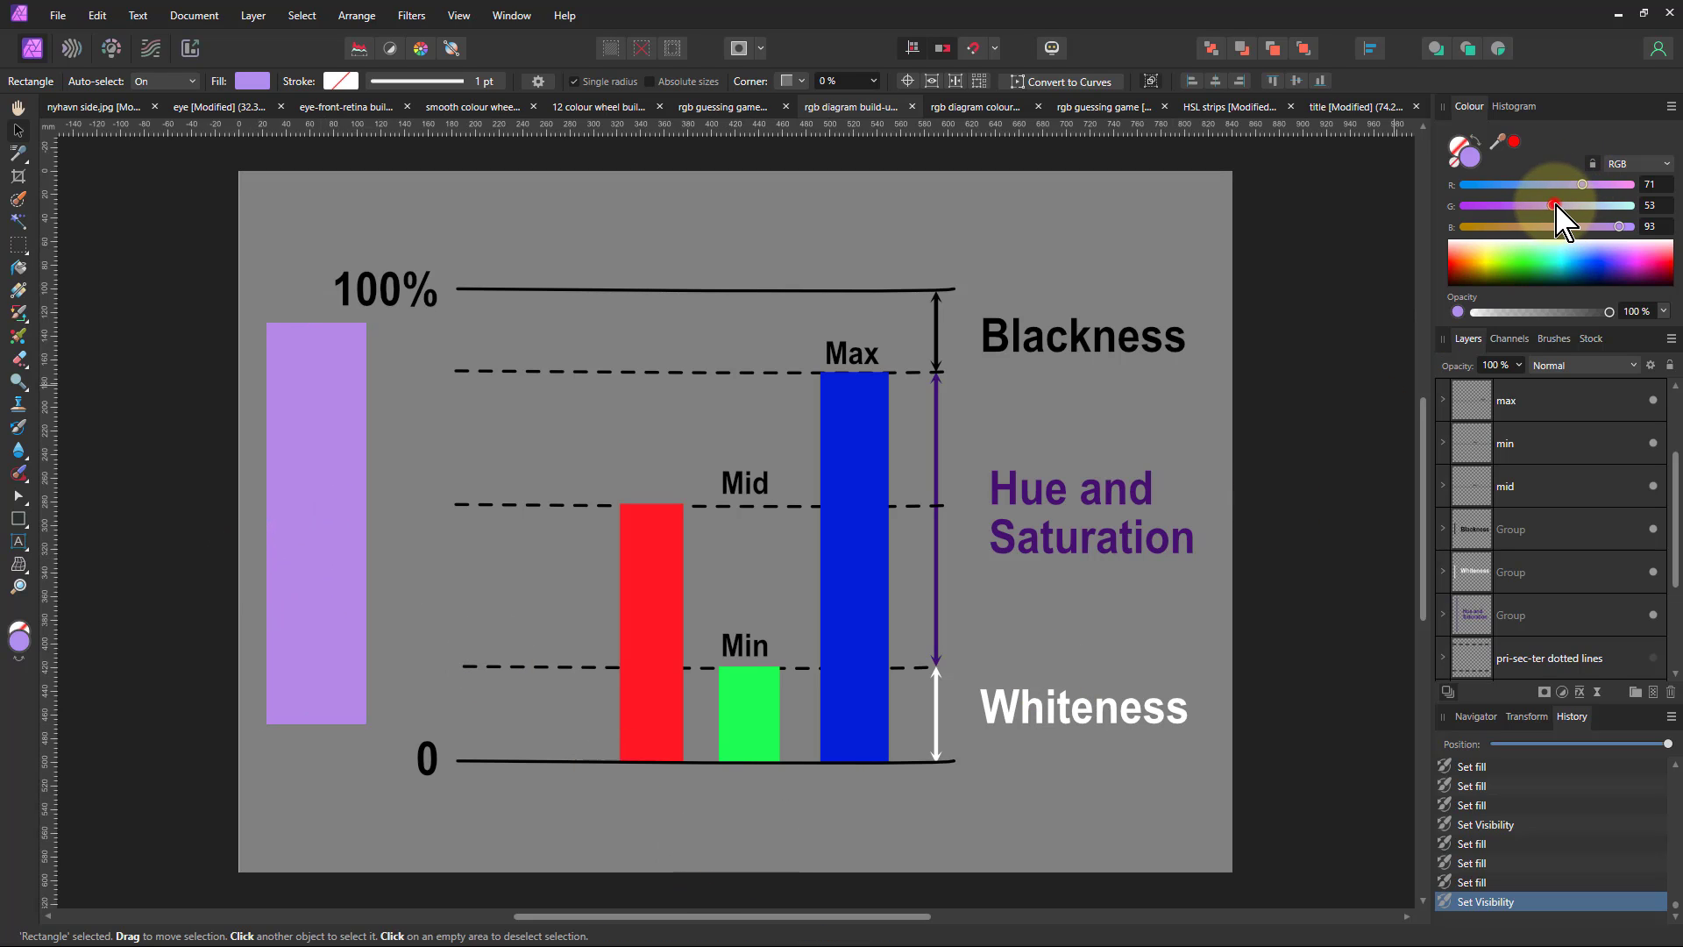
pyautogui.moveTo(1555, 207); pyautogui.dragTo(1498, 207)
# - Lower the swatch's green and blue until it reads a near-grey 54, 52, 53
pyautogui.moveTo(1620, 226); pyautogui.dragTo(1601, 228)
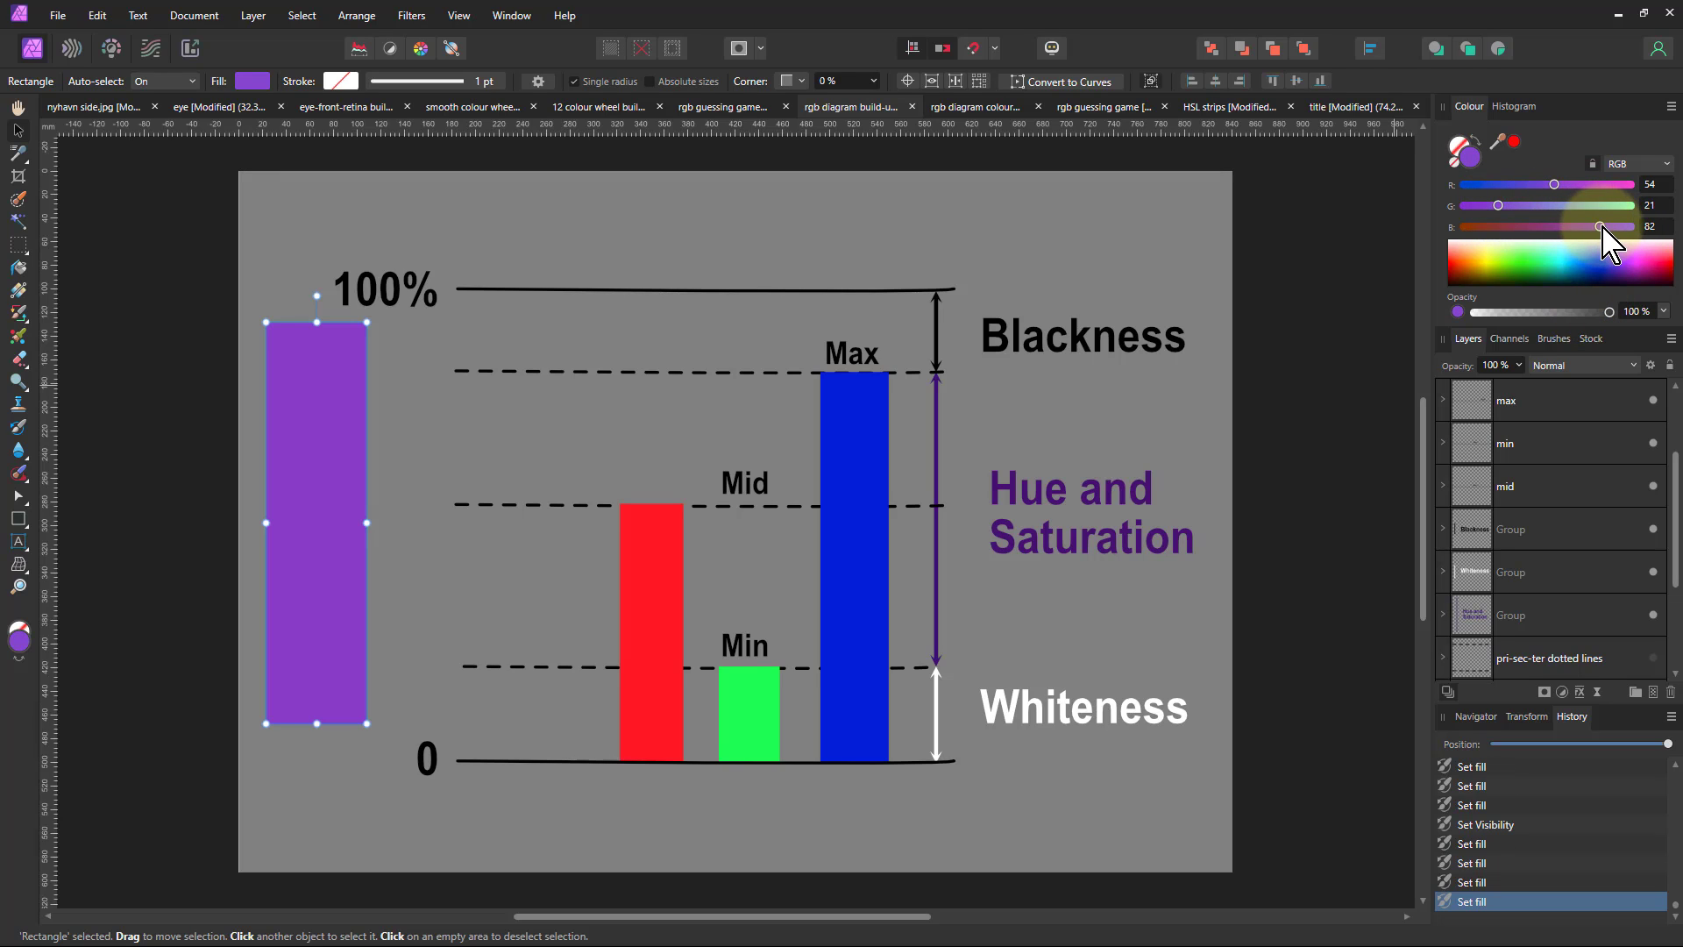
pyautogui.moveTo(1582, 230); pyautogui.dragTo(1524, 206)
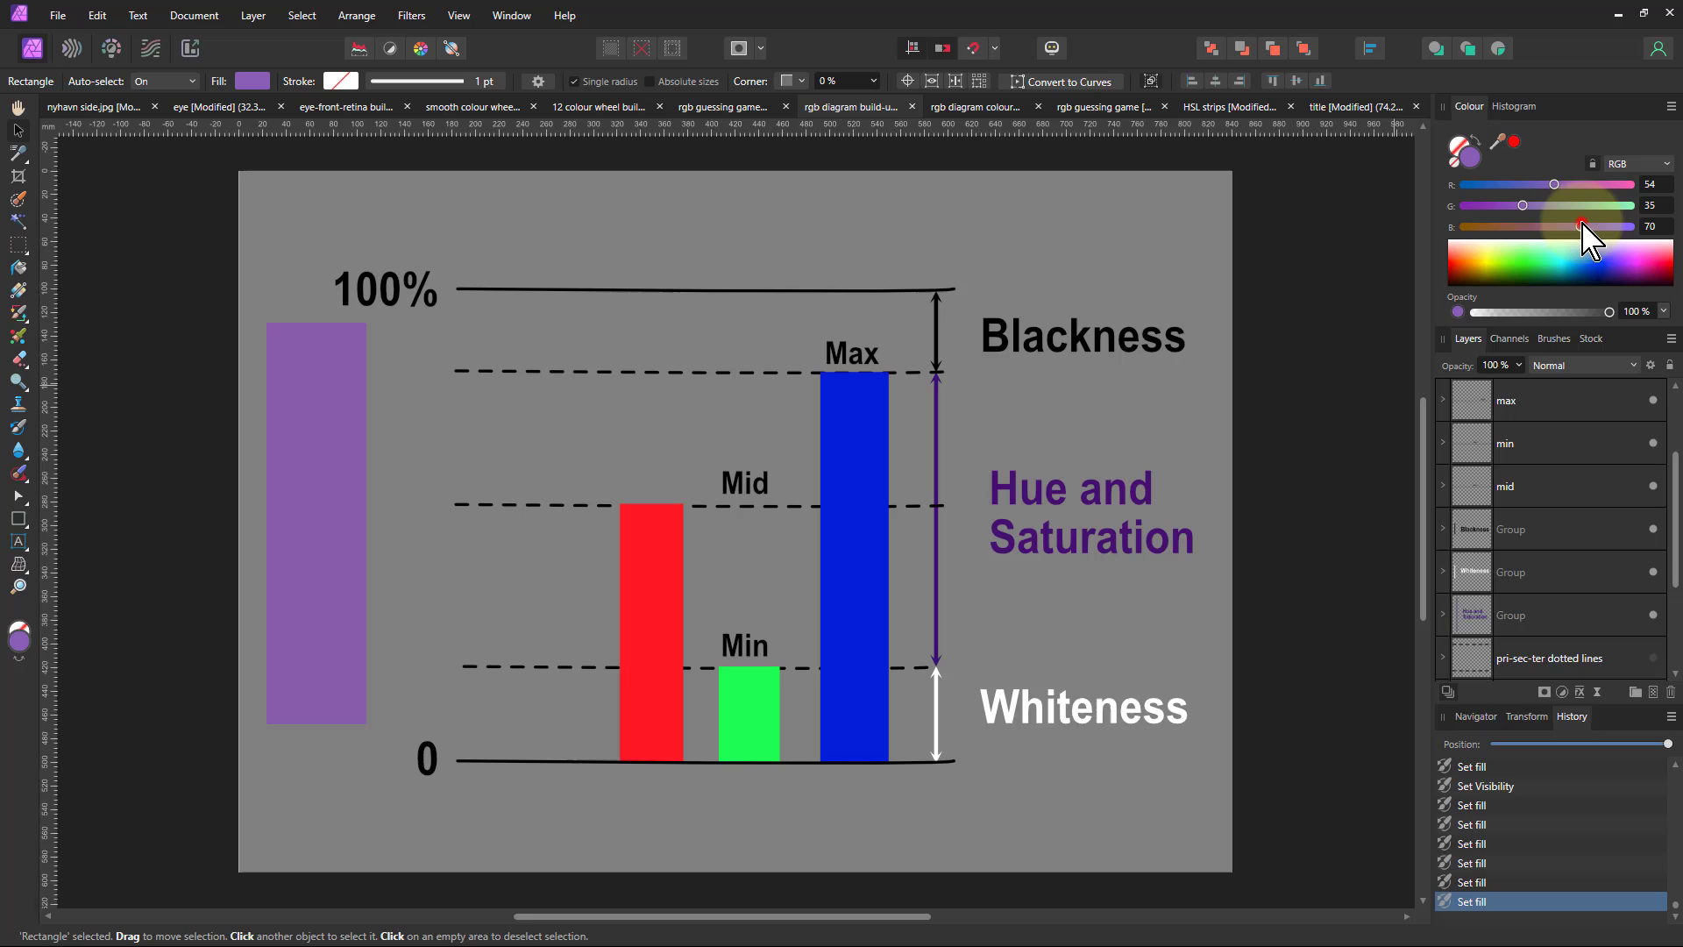
pyautogui.moveTo(1568, 225)
pyautogui.mouseDown()
pyautogui.moveTo(1542, 205)
pyautogui.moveTo(1552, 216)
pyautogui.mouseUp()
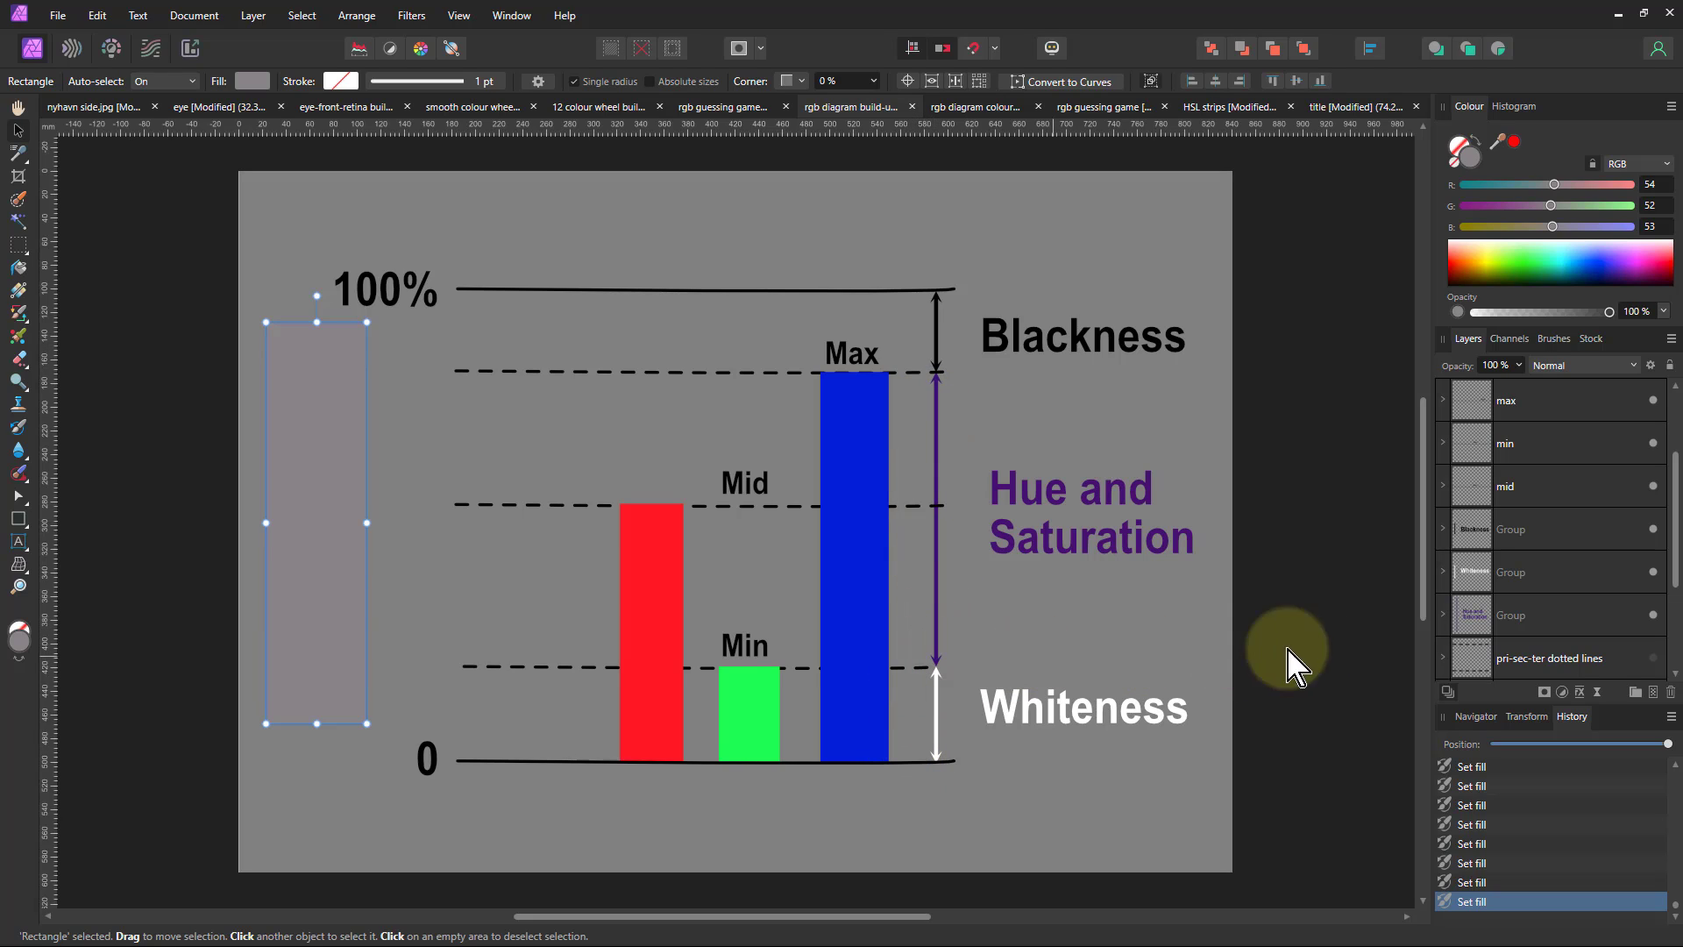
# - Hide the Mid label and its dashed line
pyautogui.scroll(-3, 1540, 586)
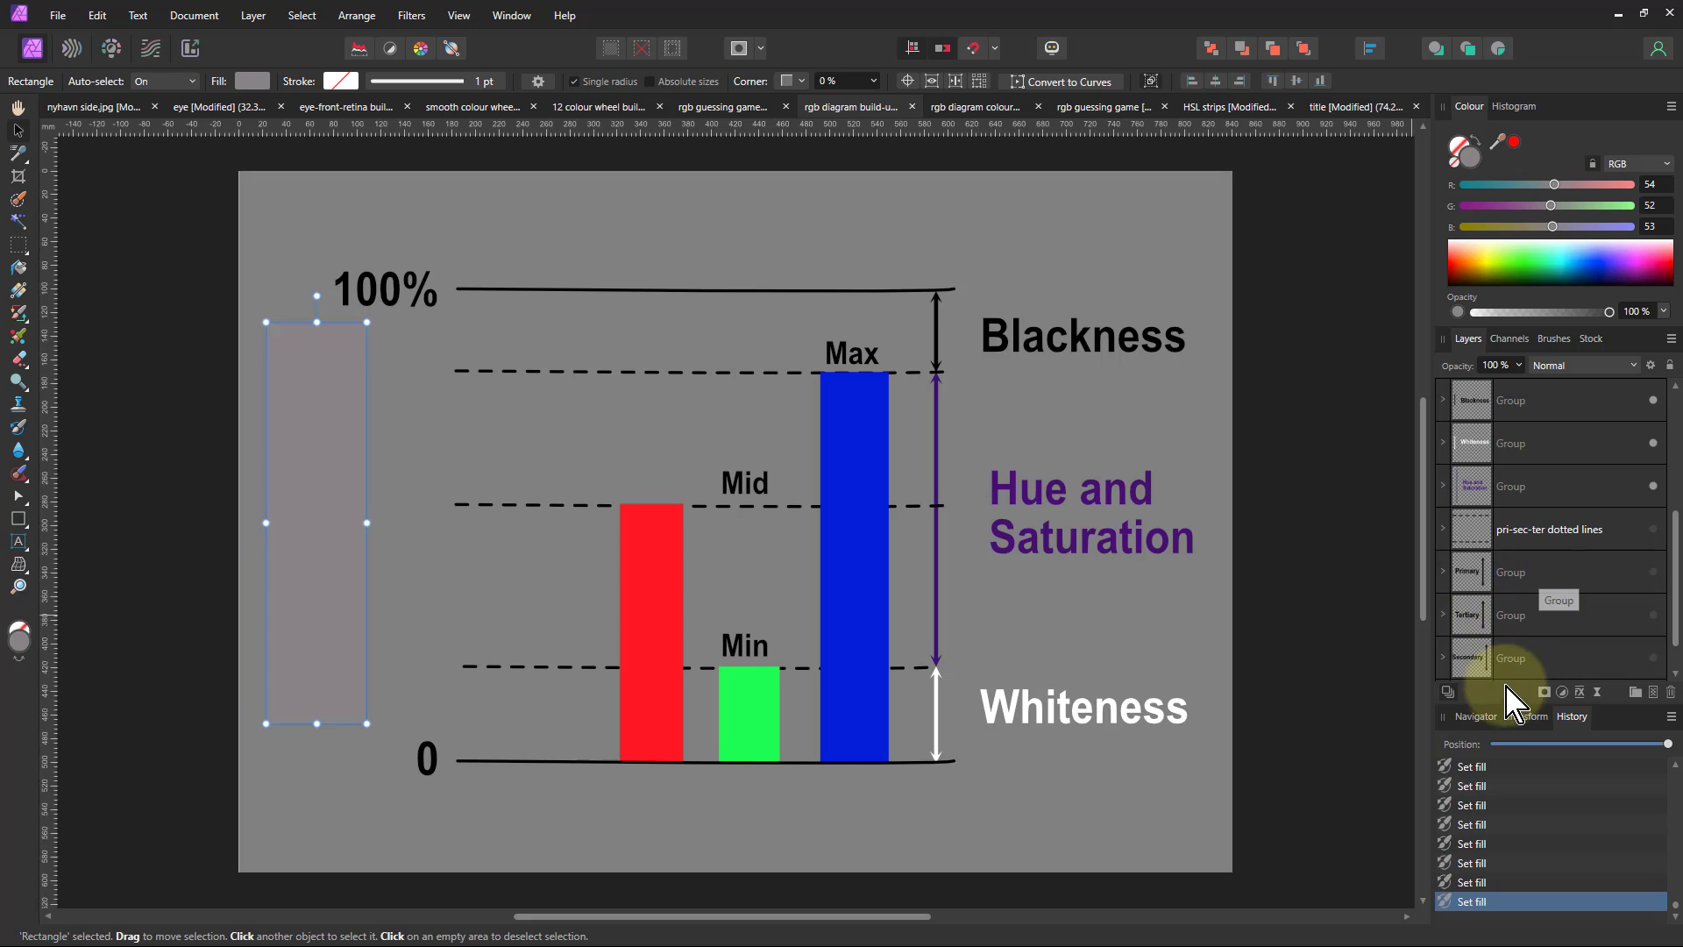
pyautogui.scroll(3, 1570, 465)
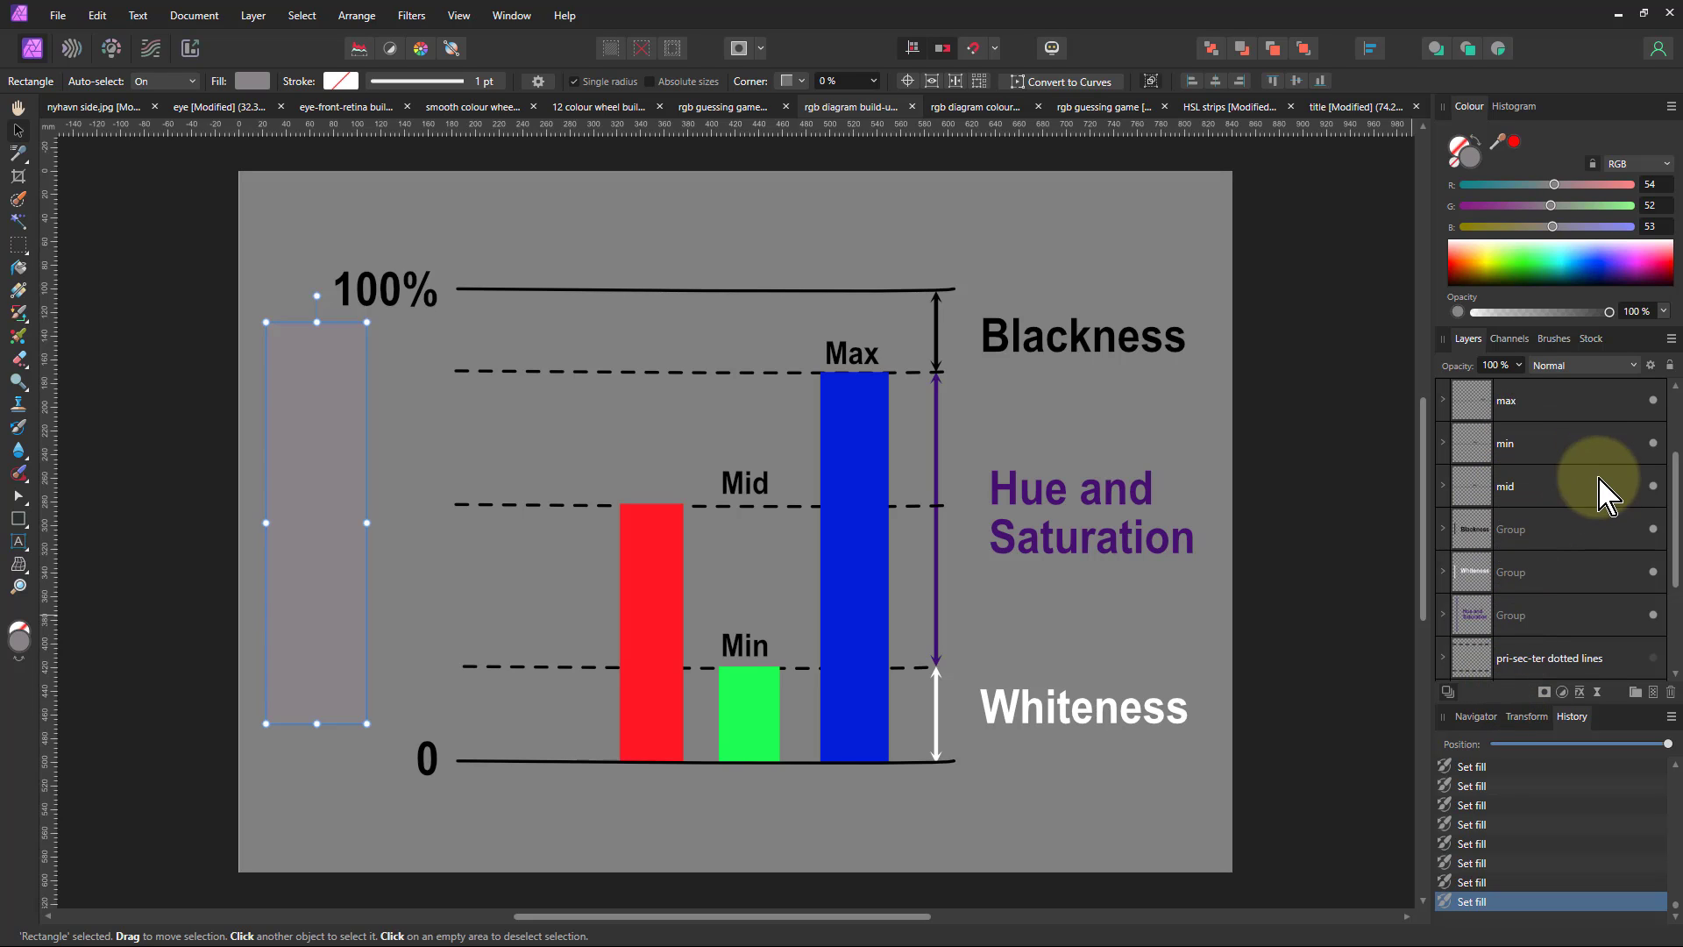
pyautogui.click(1654, 486)
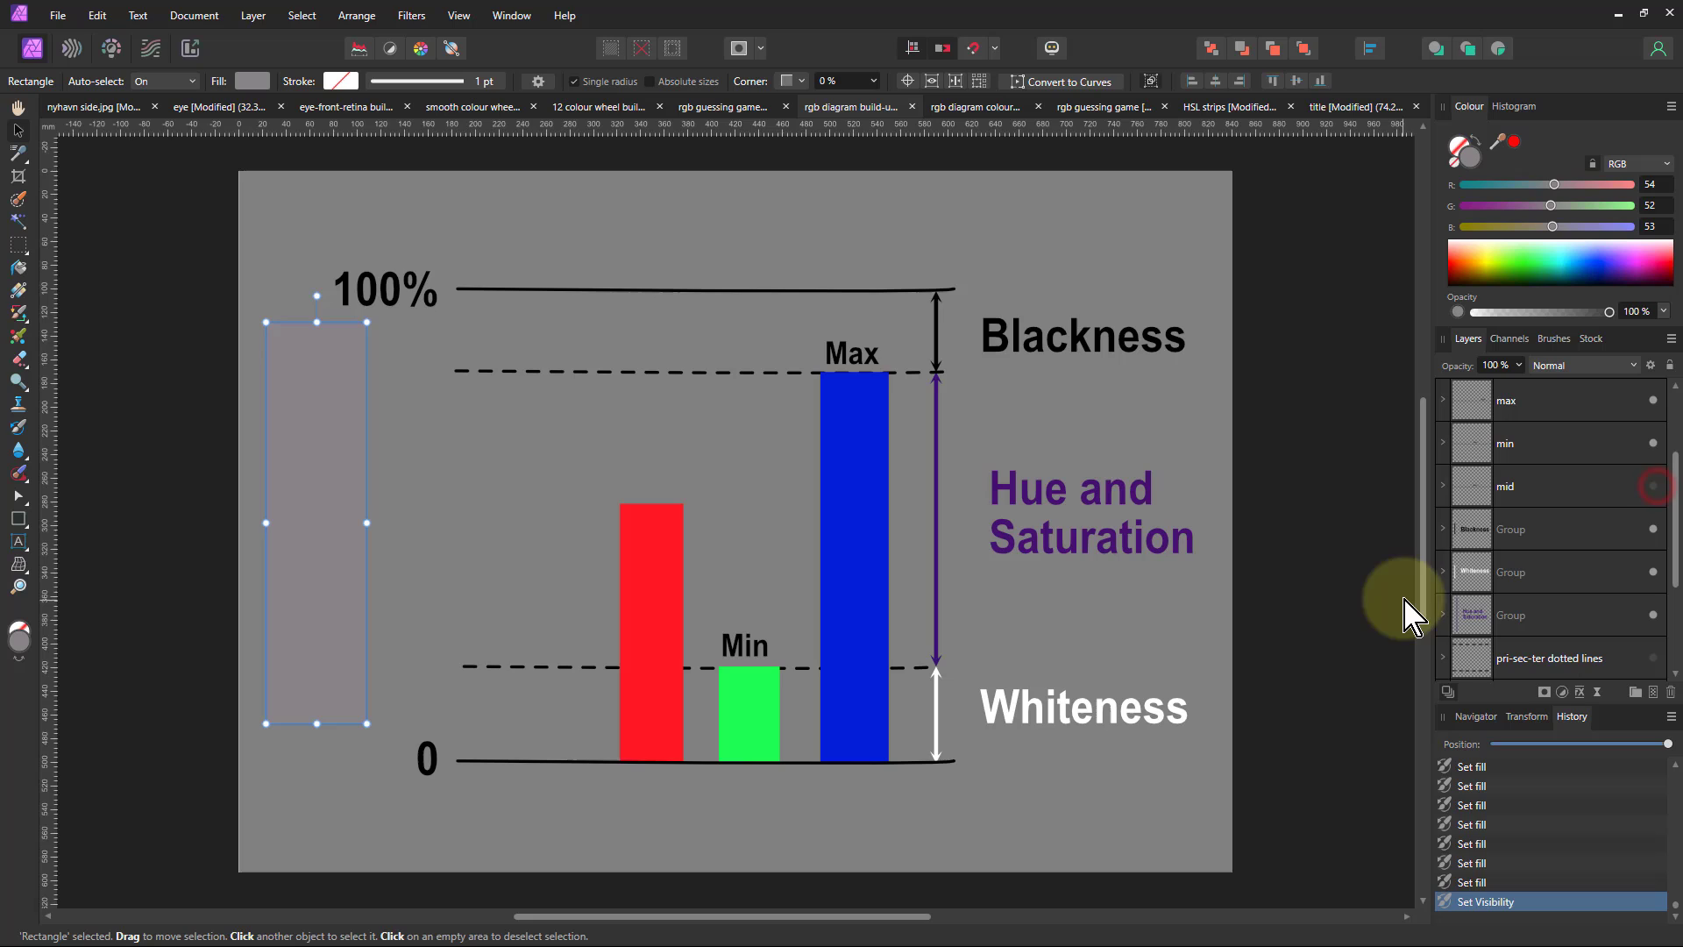
# - Show the short dashed zone lines and the Primary label with its arrow
pyautogui.scroll(-3, 1552, 591)
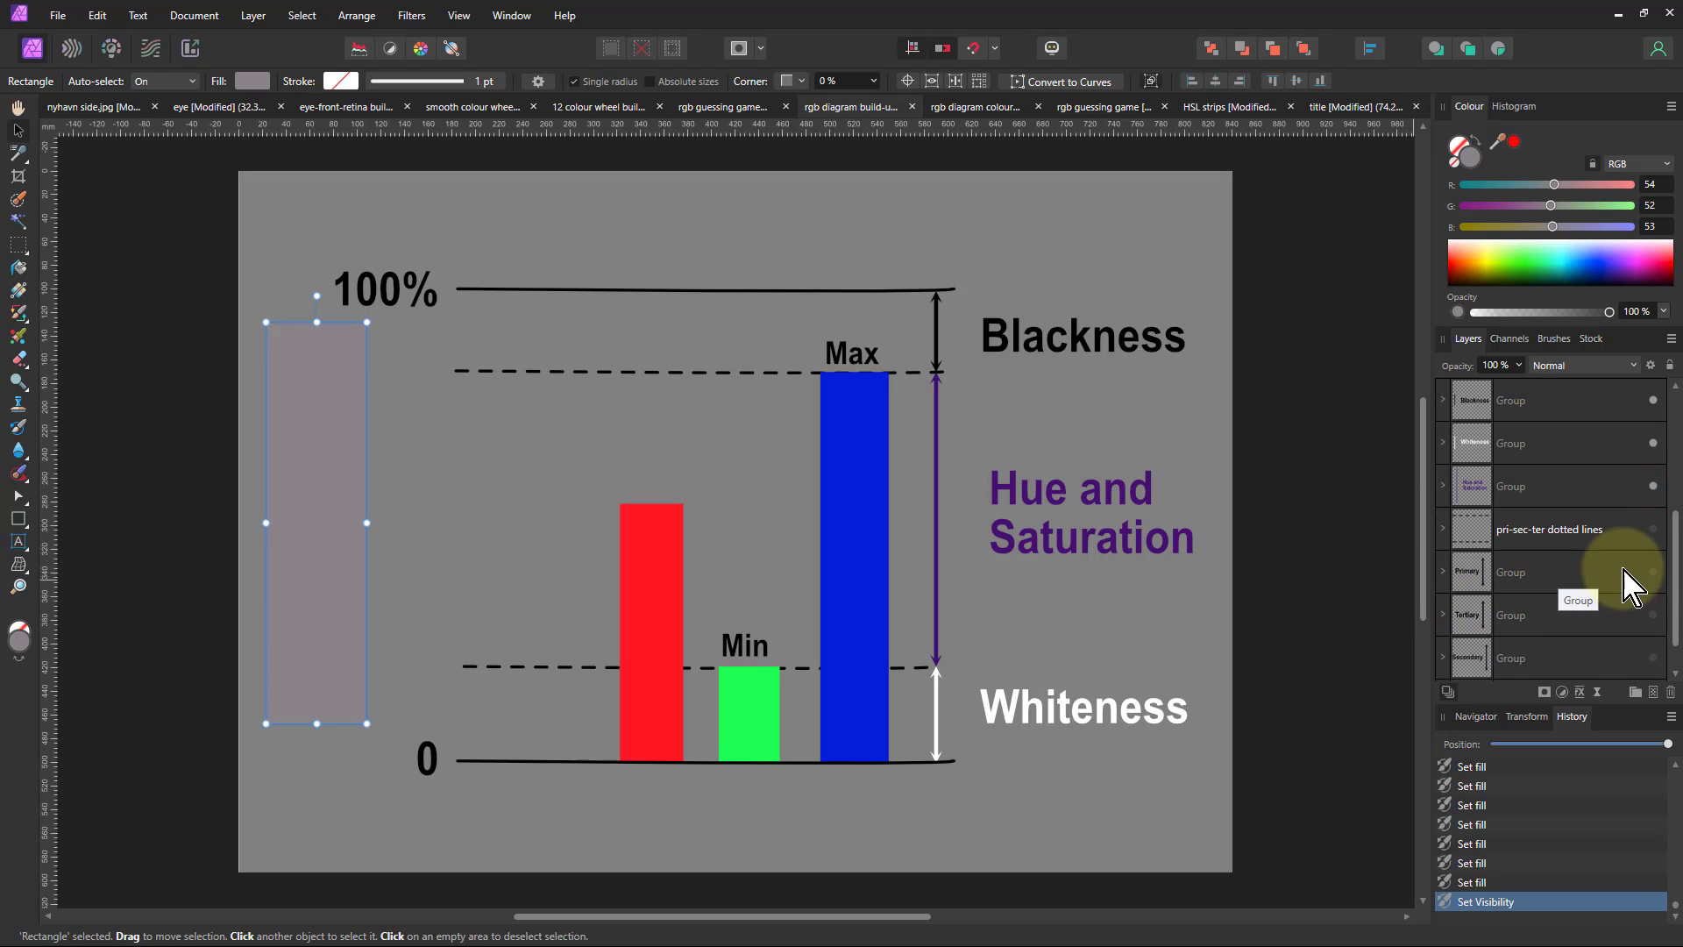
pyautogui.click(1655, 531)
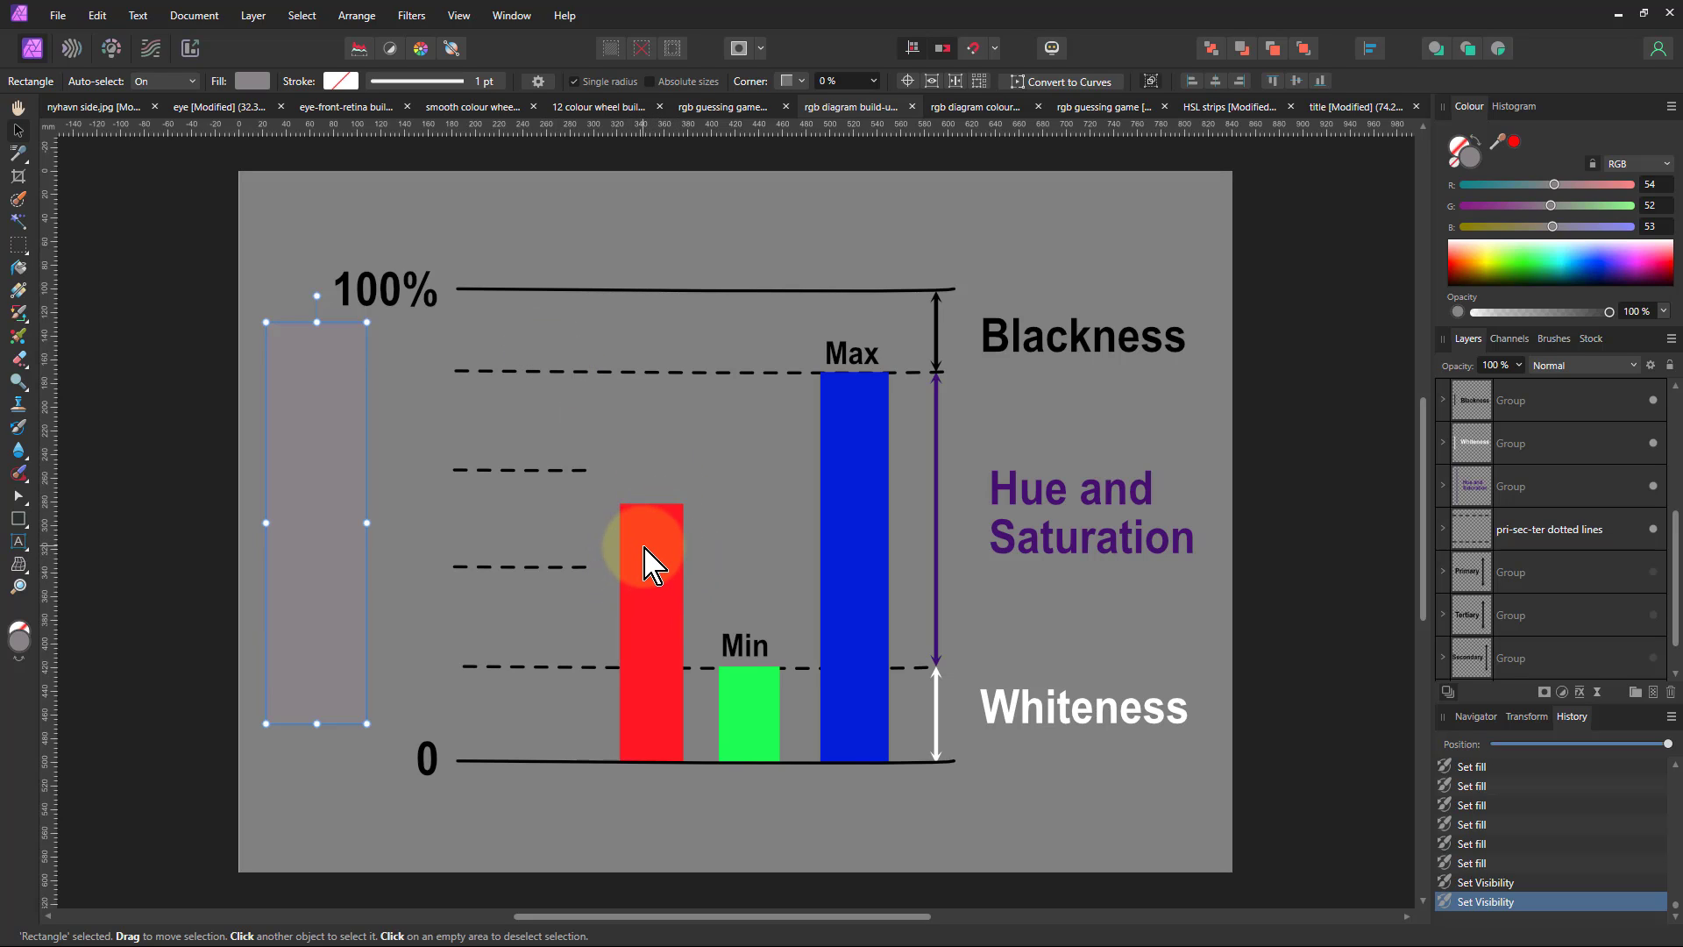
pyautogui.click(1653, 576)
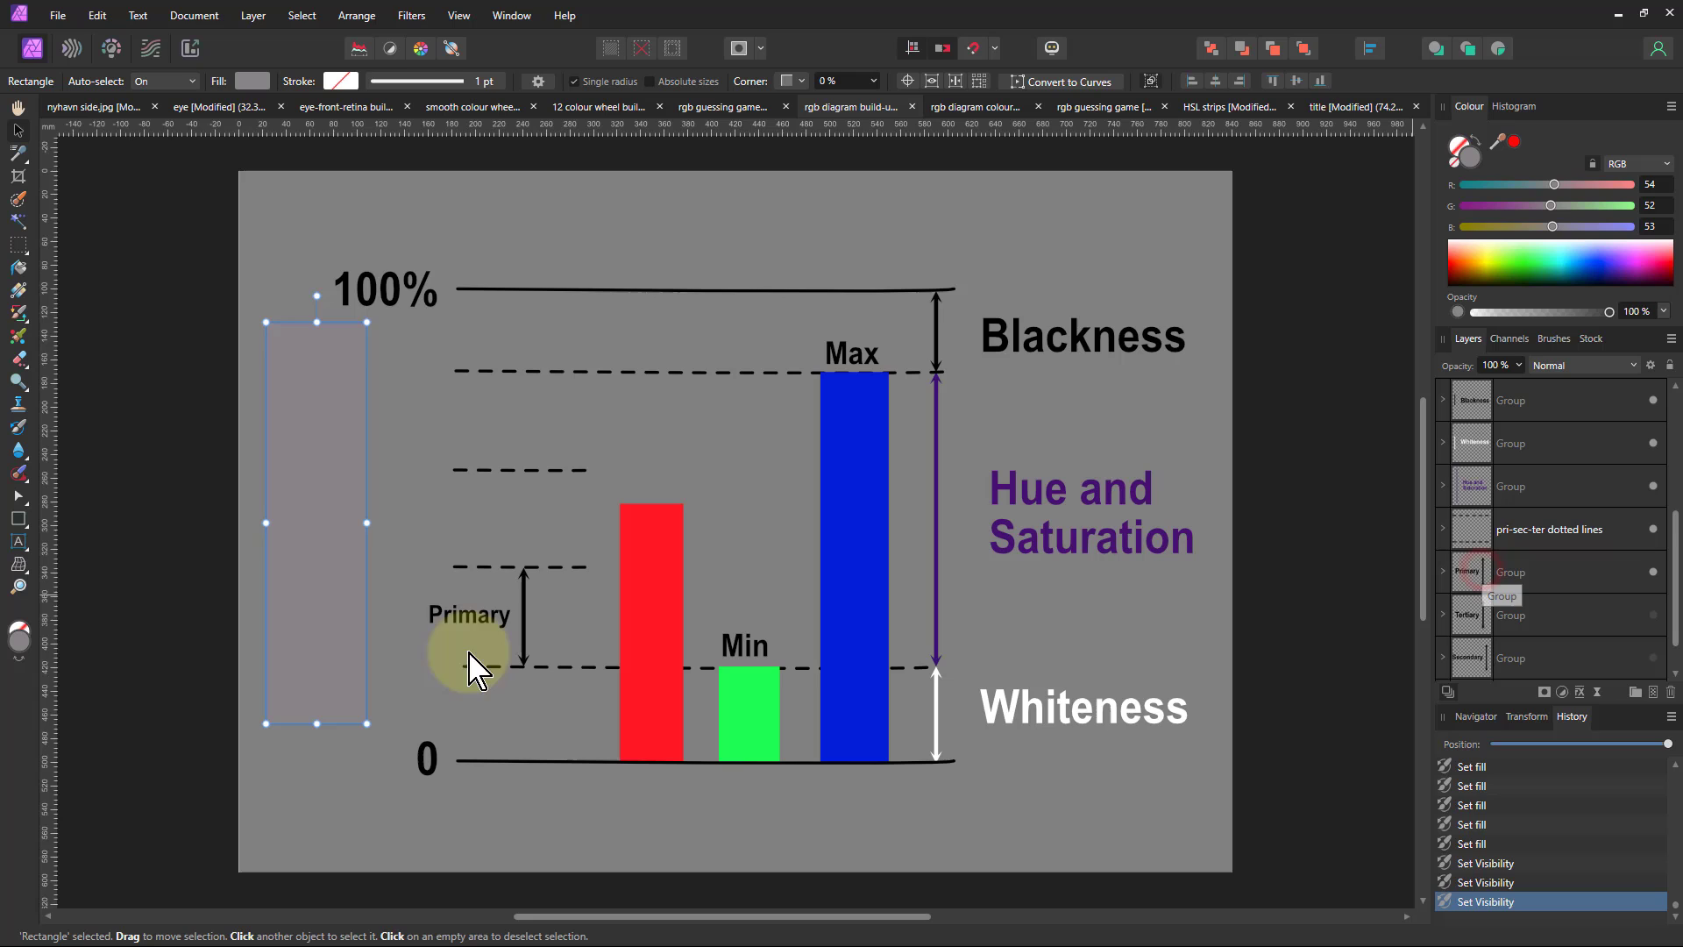
# - Shorten the red bar down into the Primary zone
pyautogui.click(657, 561)
pyautogui.click(656, 553)
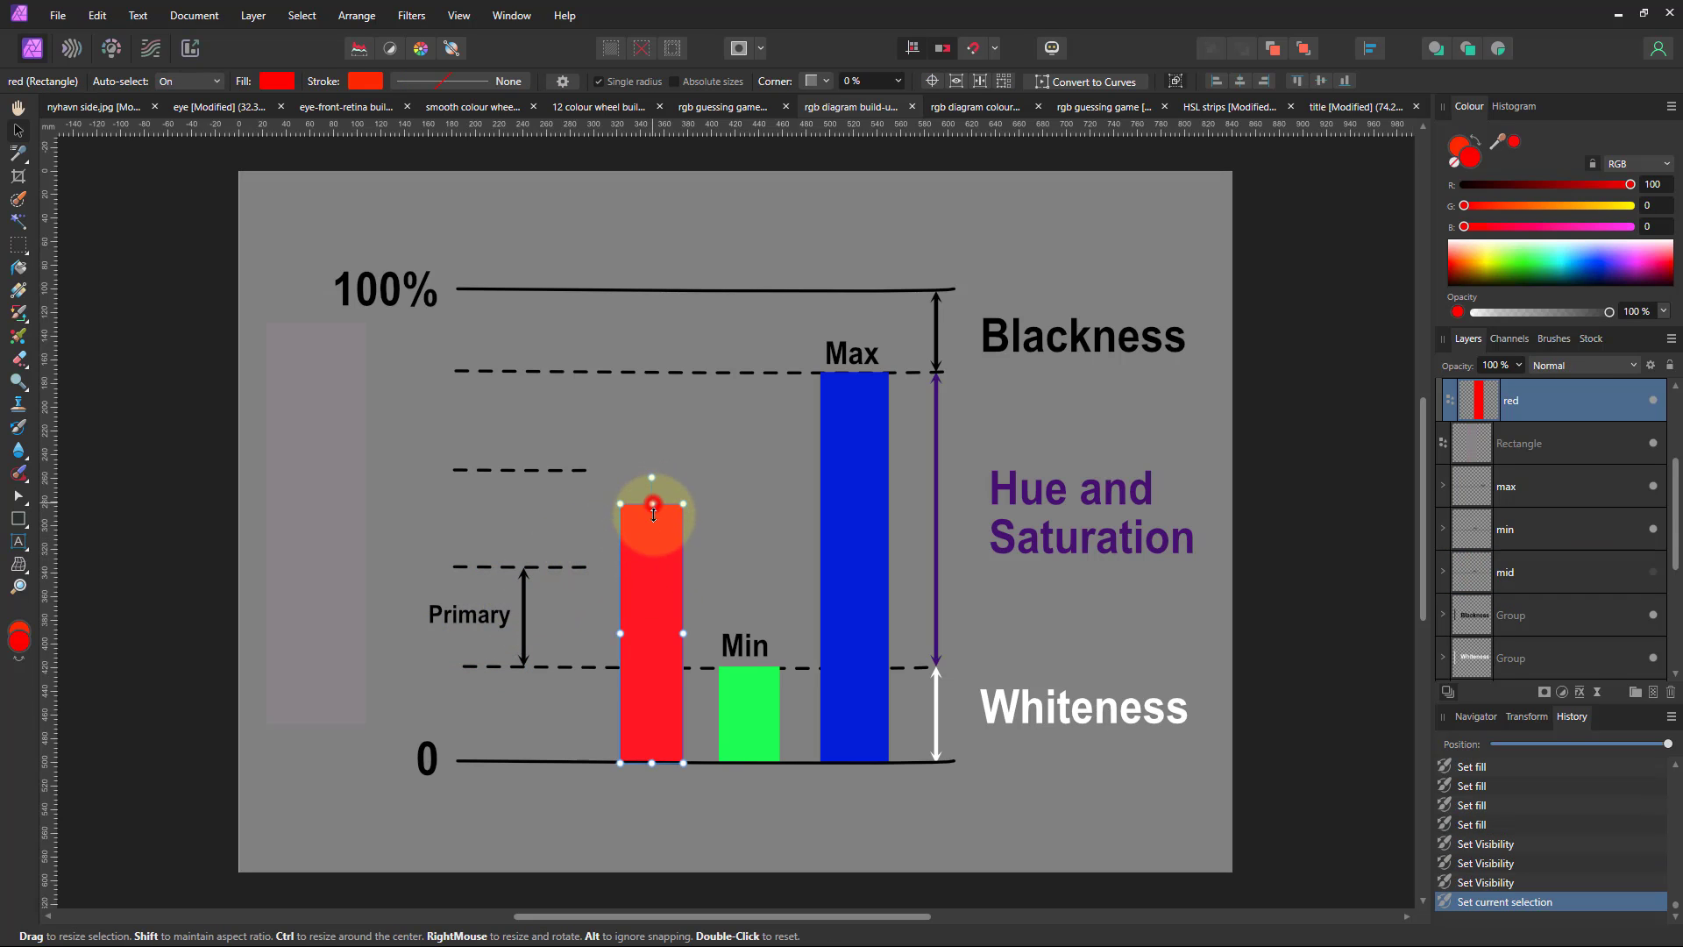
pyautogui.moveTo(653, 507); pyautogui.dragTo(656, 607)
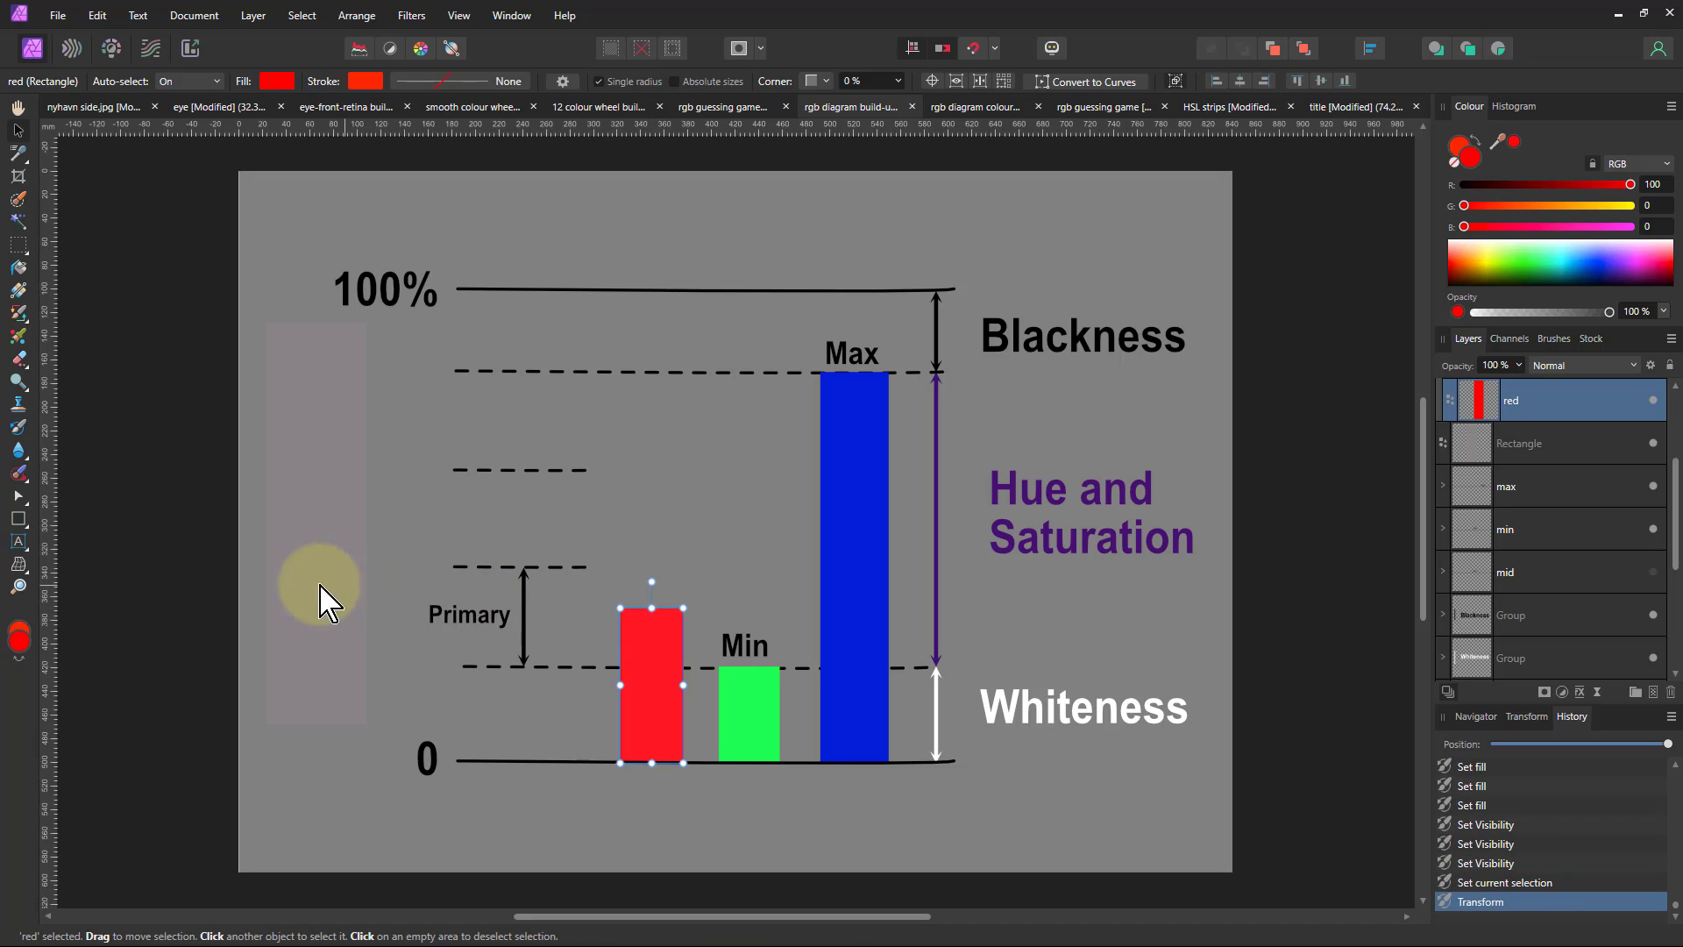
# - Set the swatch rectangle's colour to R 28, G 21, B 81
pyautogui.click(314, 584)
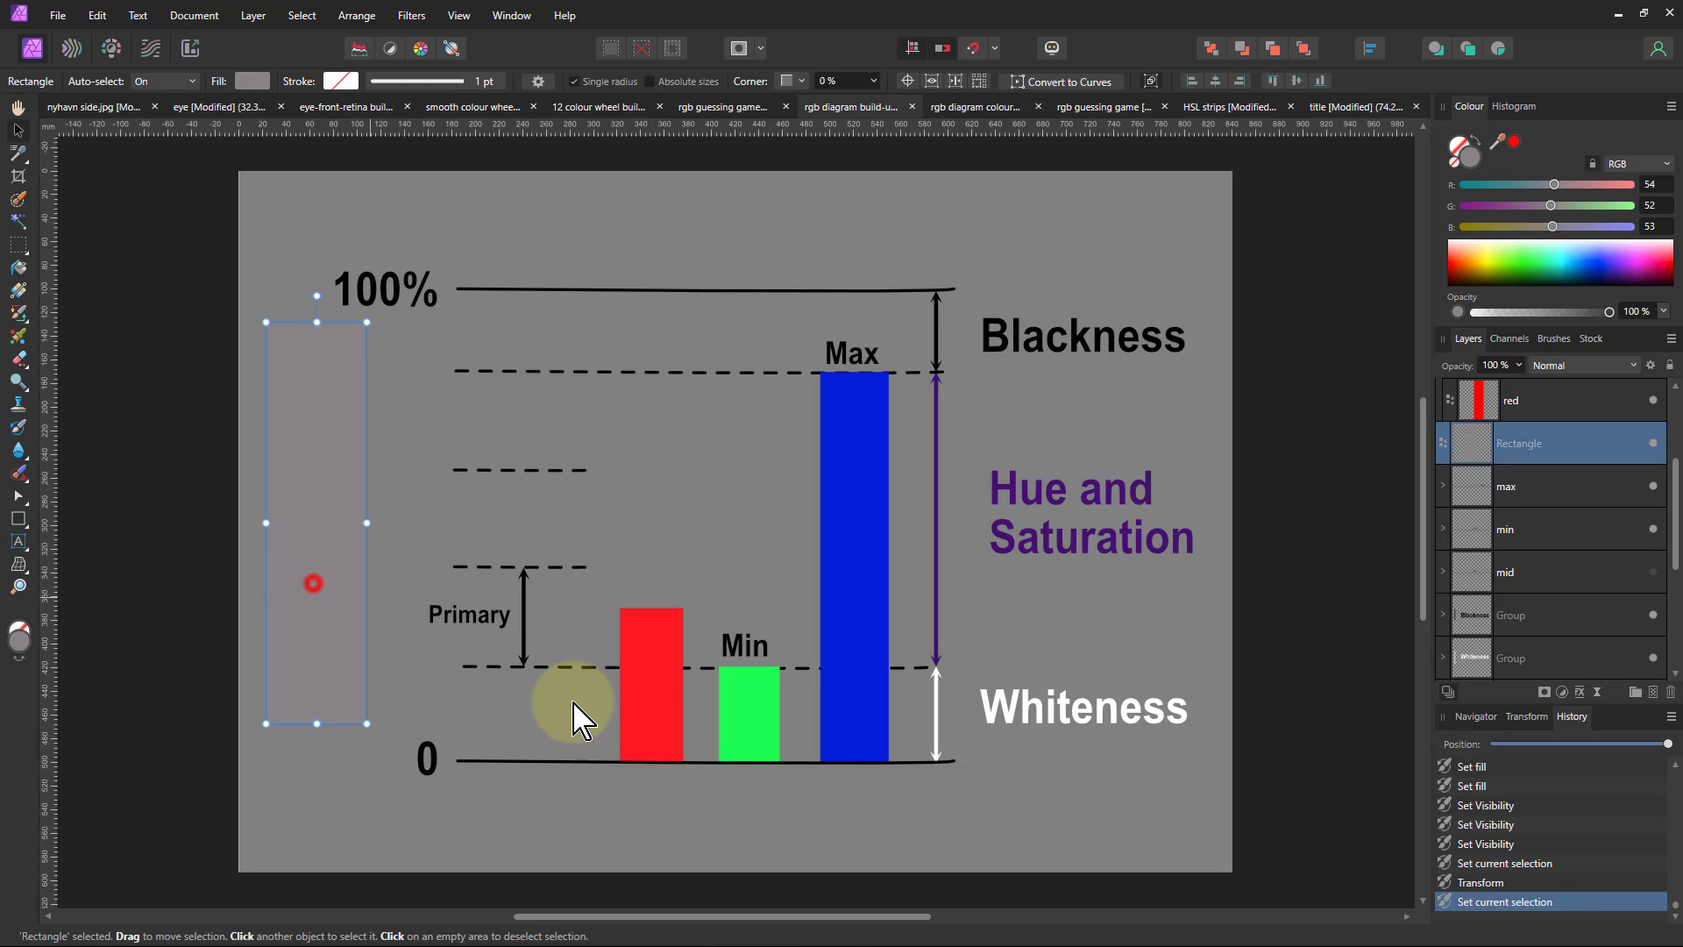
pyautogui.click(1600, 226)
pyautogui.click(1496, 185)
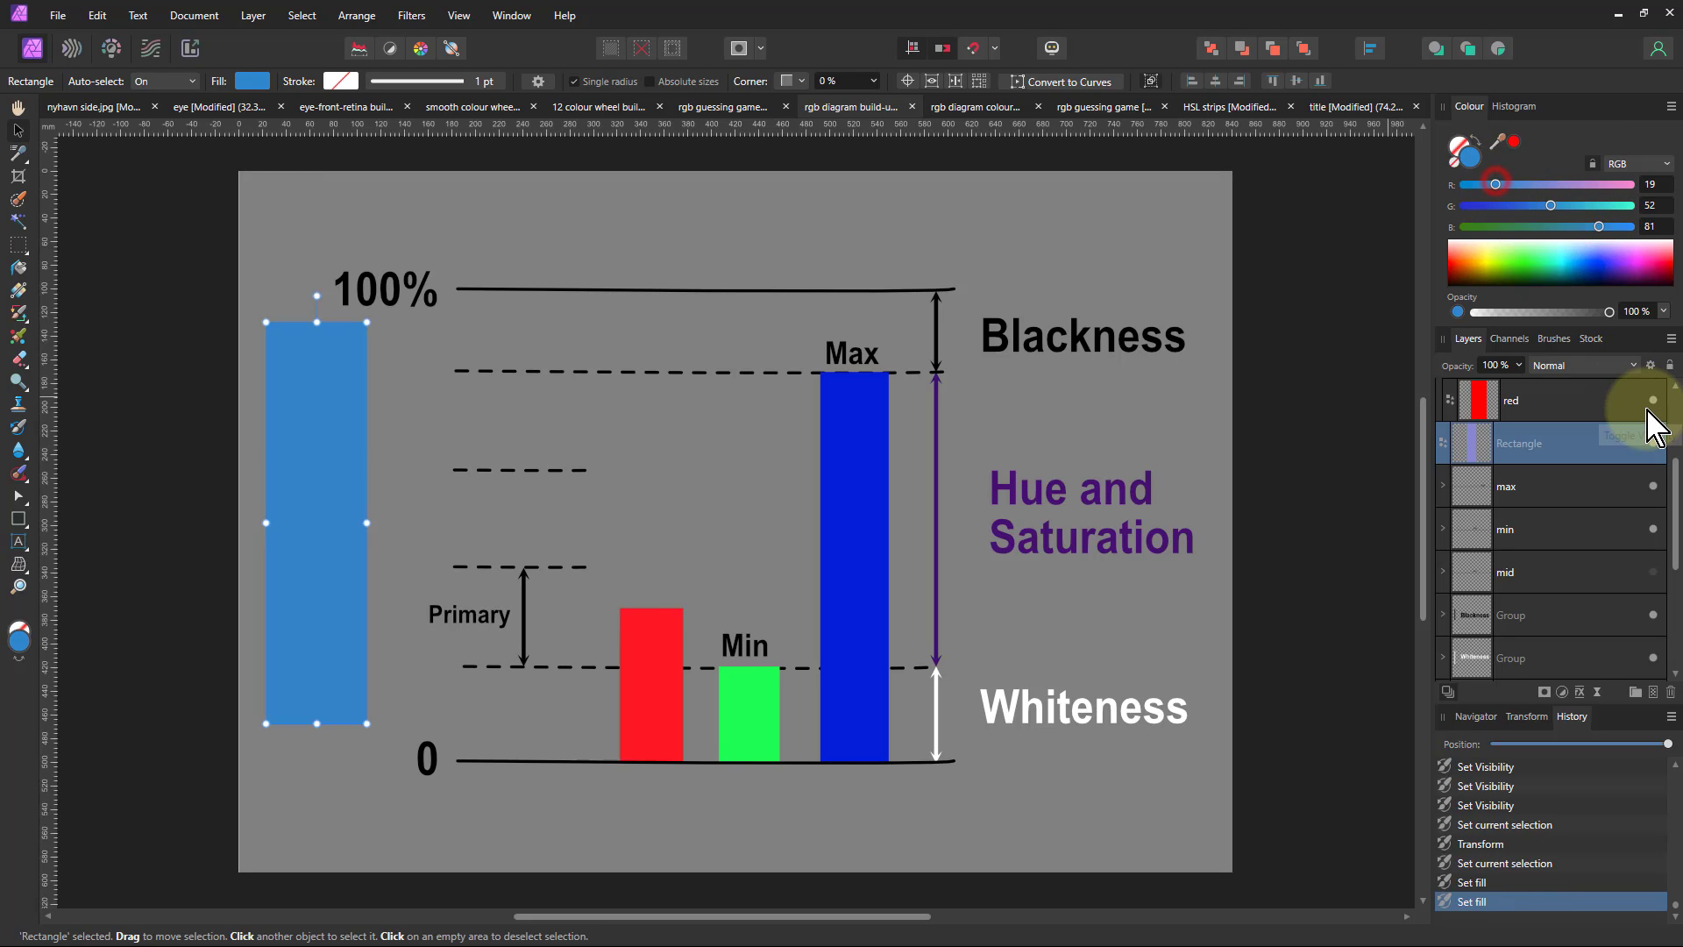
pyautogui.click(1498, 206)
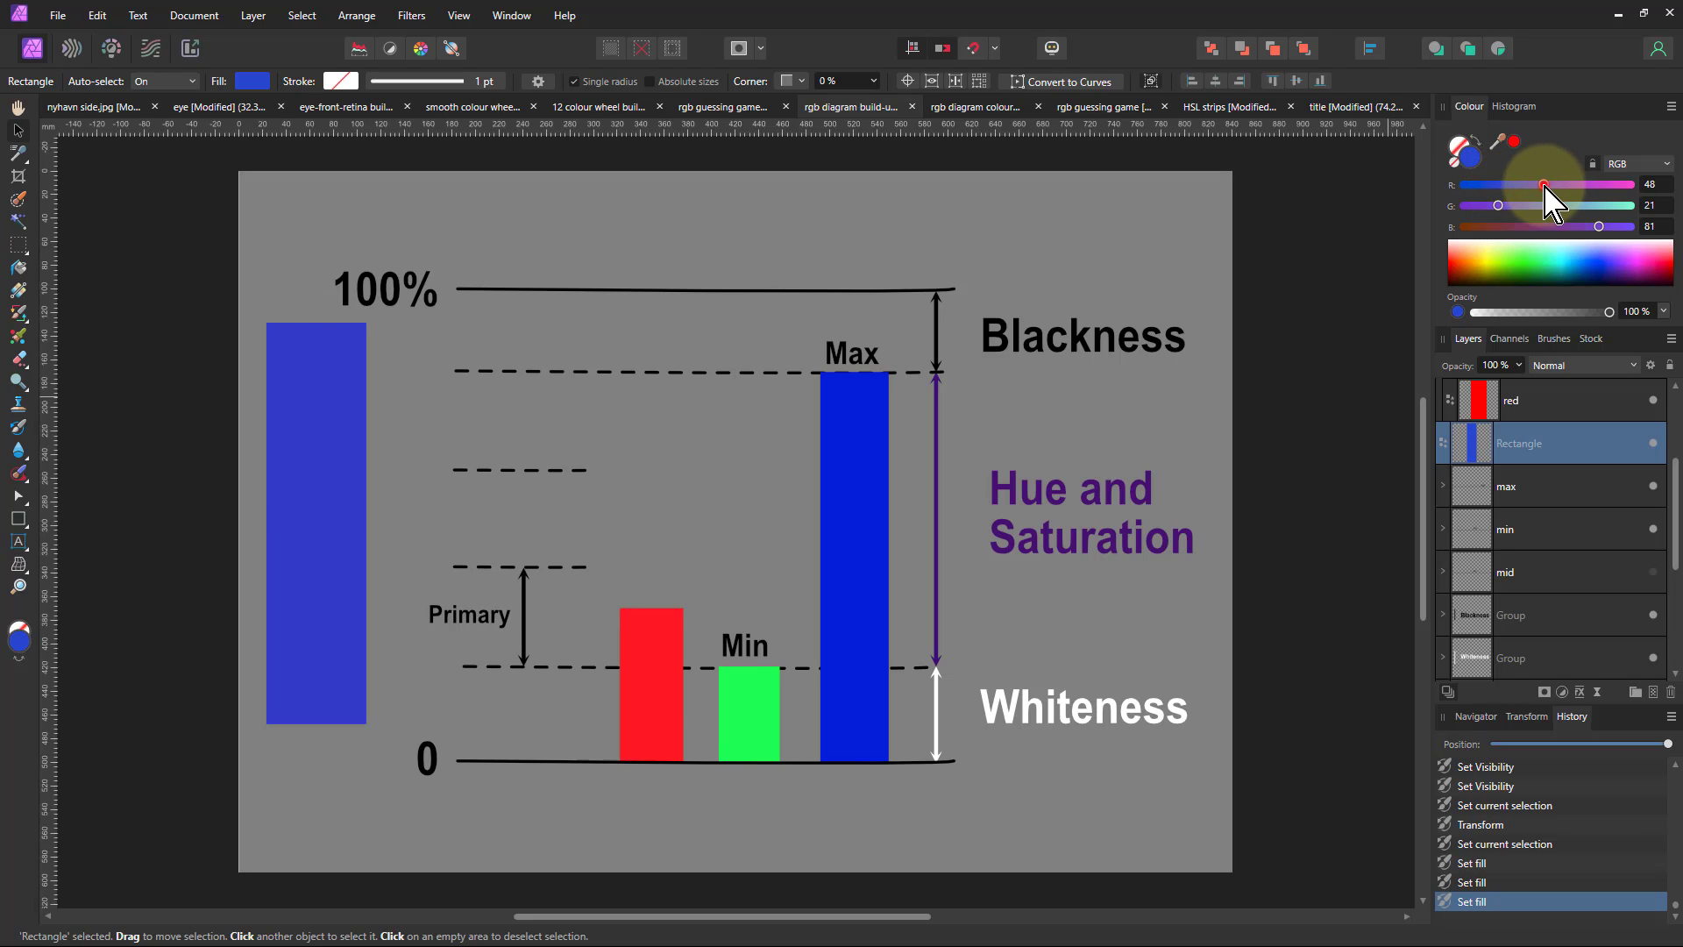
pyautogui.moveTo(1537, 185); pyautogui.dragTo(1520, 188)
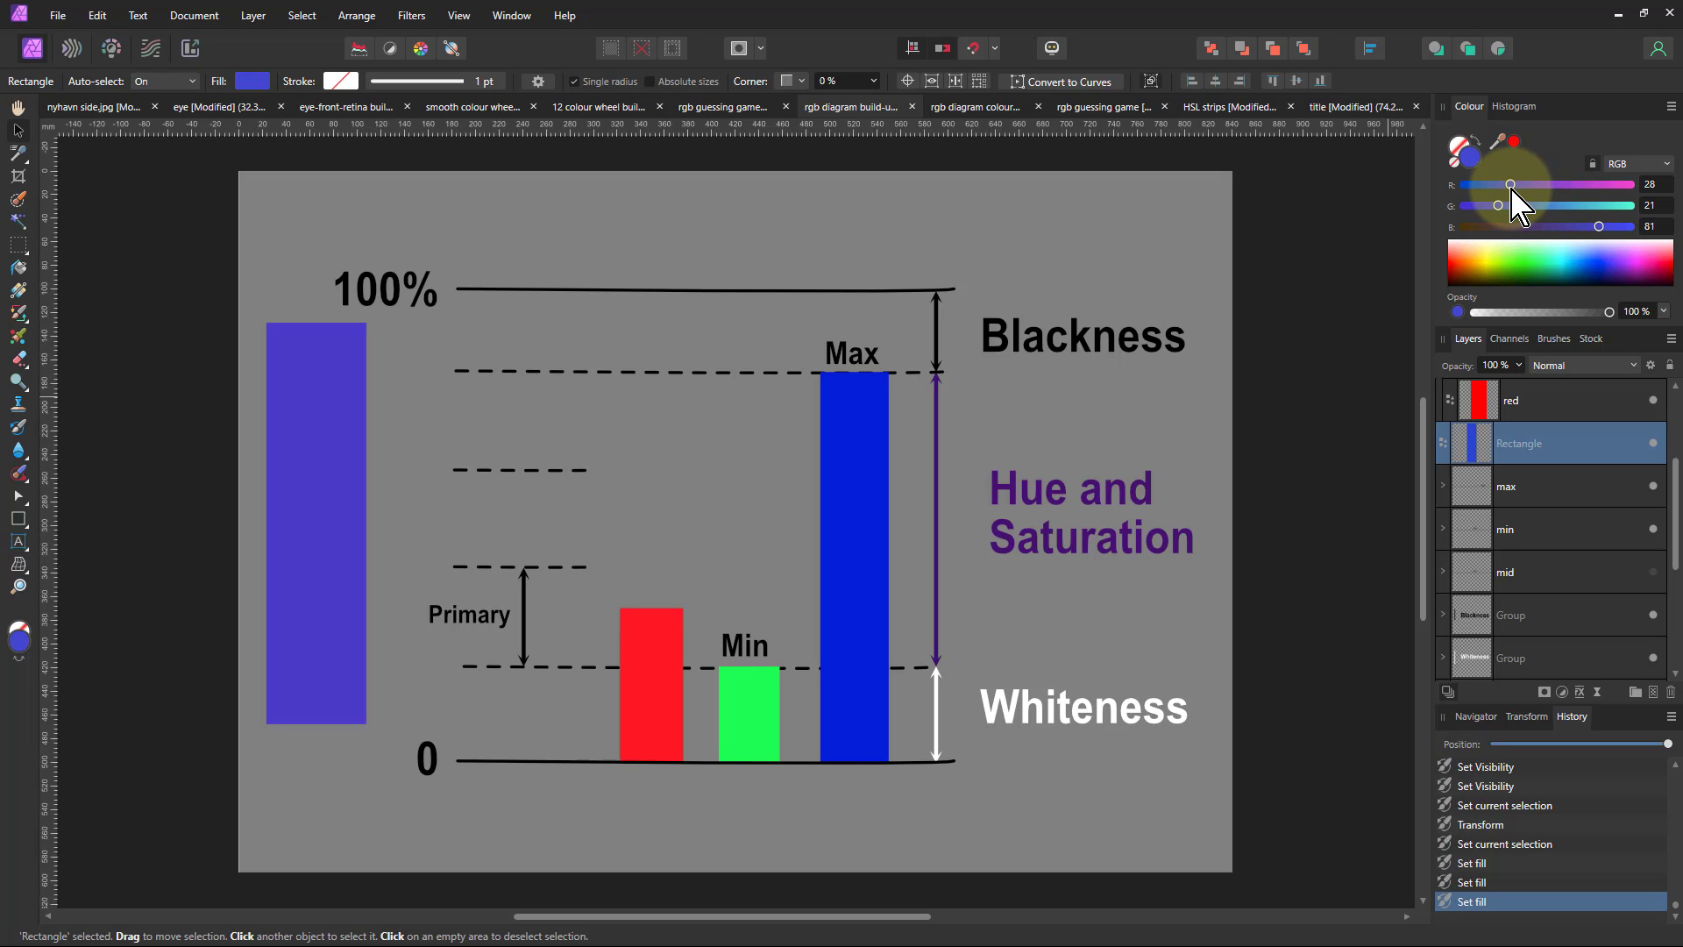
pyautogui.moveTo(1519, 206); pyautogui.dragTo(1519, 206)
pyautogui.click(335, 513)
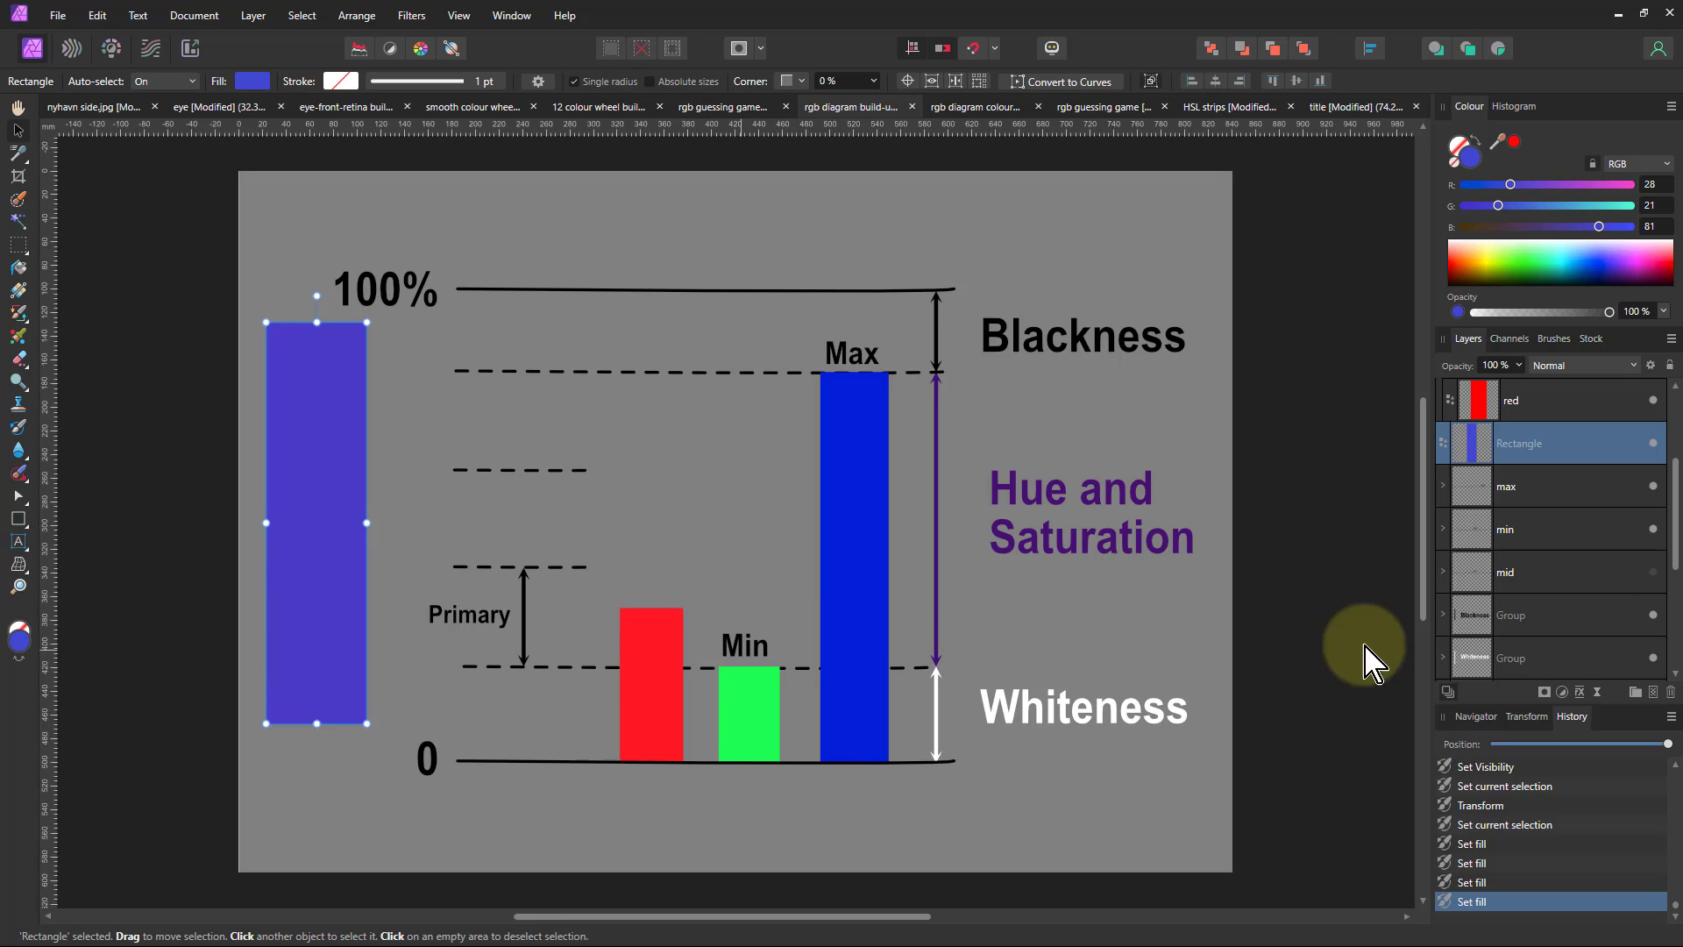
pyautogui.scroll(-3, 1669, 552)
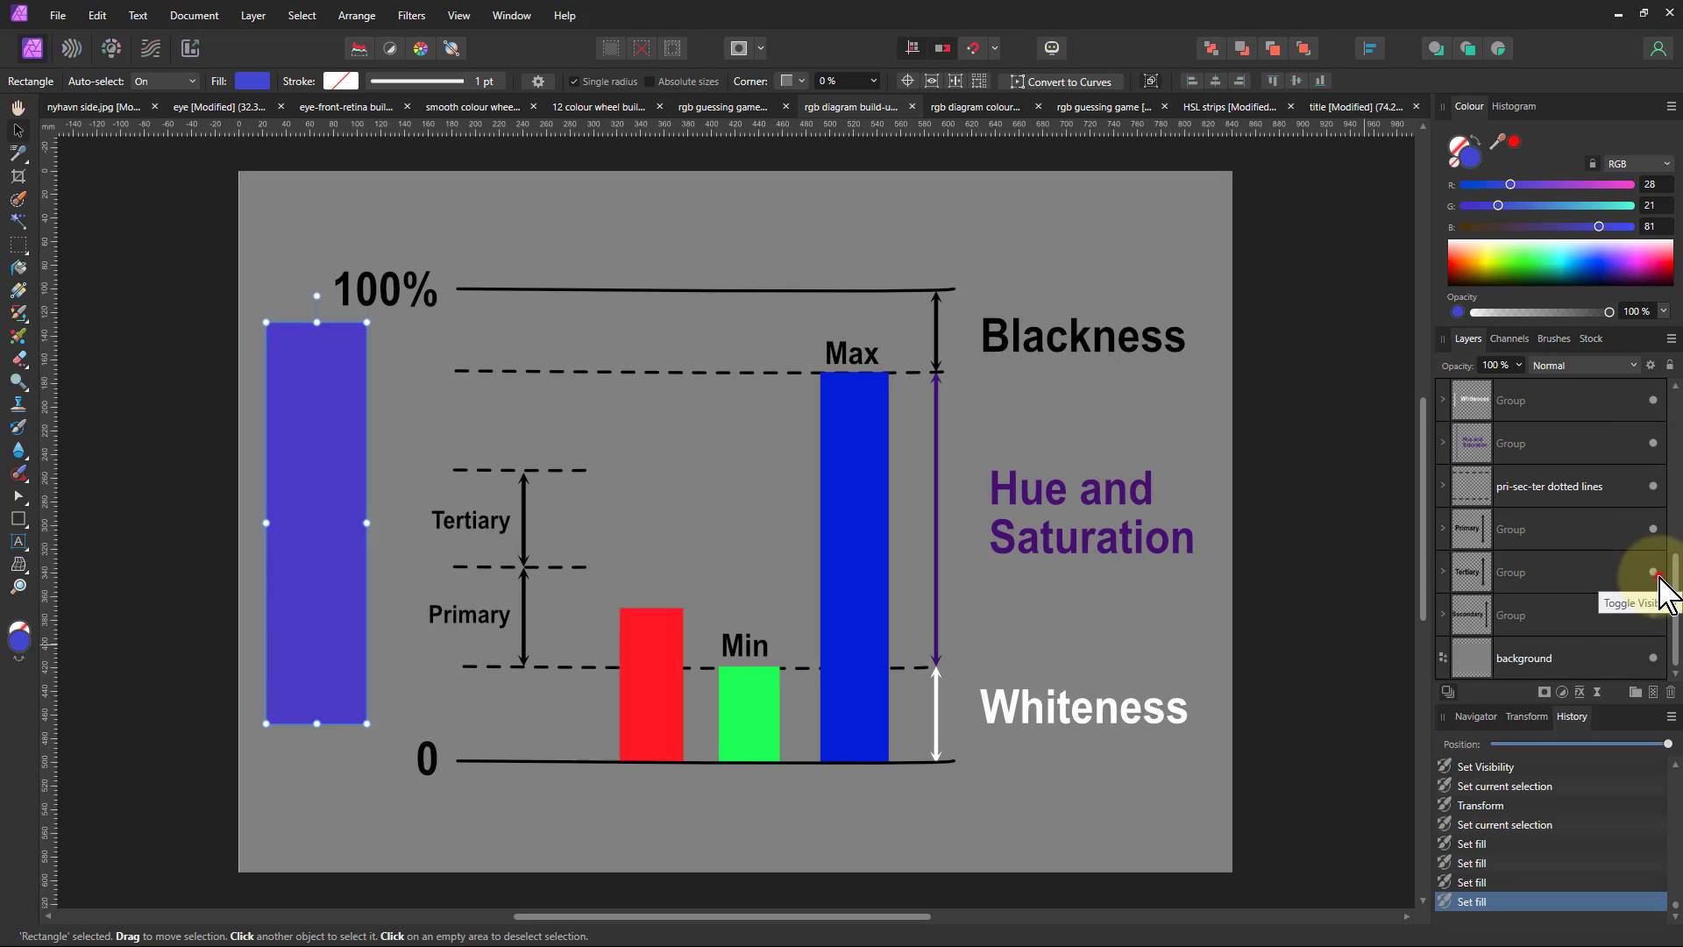
# - Show the Tertiary label and arrow, and raise the red bar into the Tertiary zone
pyautogui.click(1656, 579)
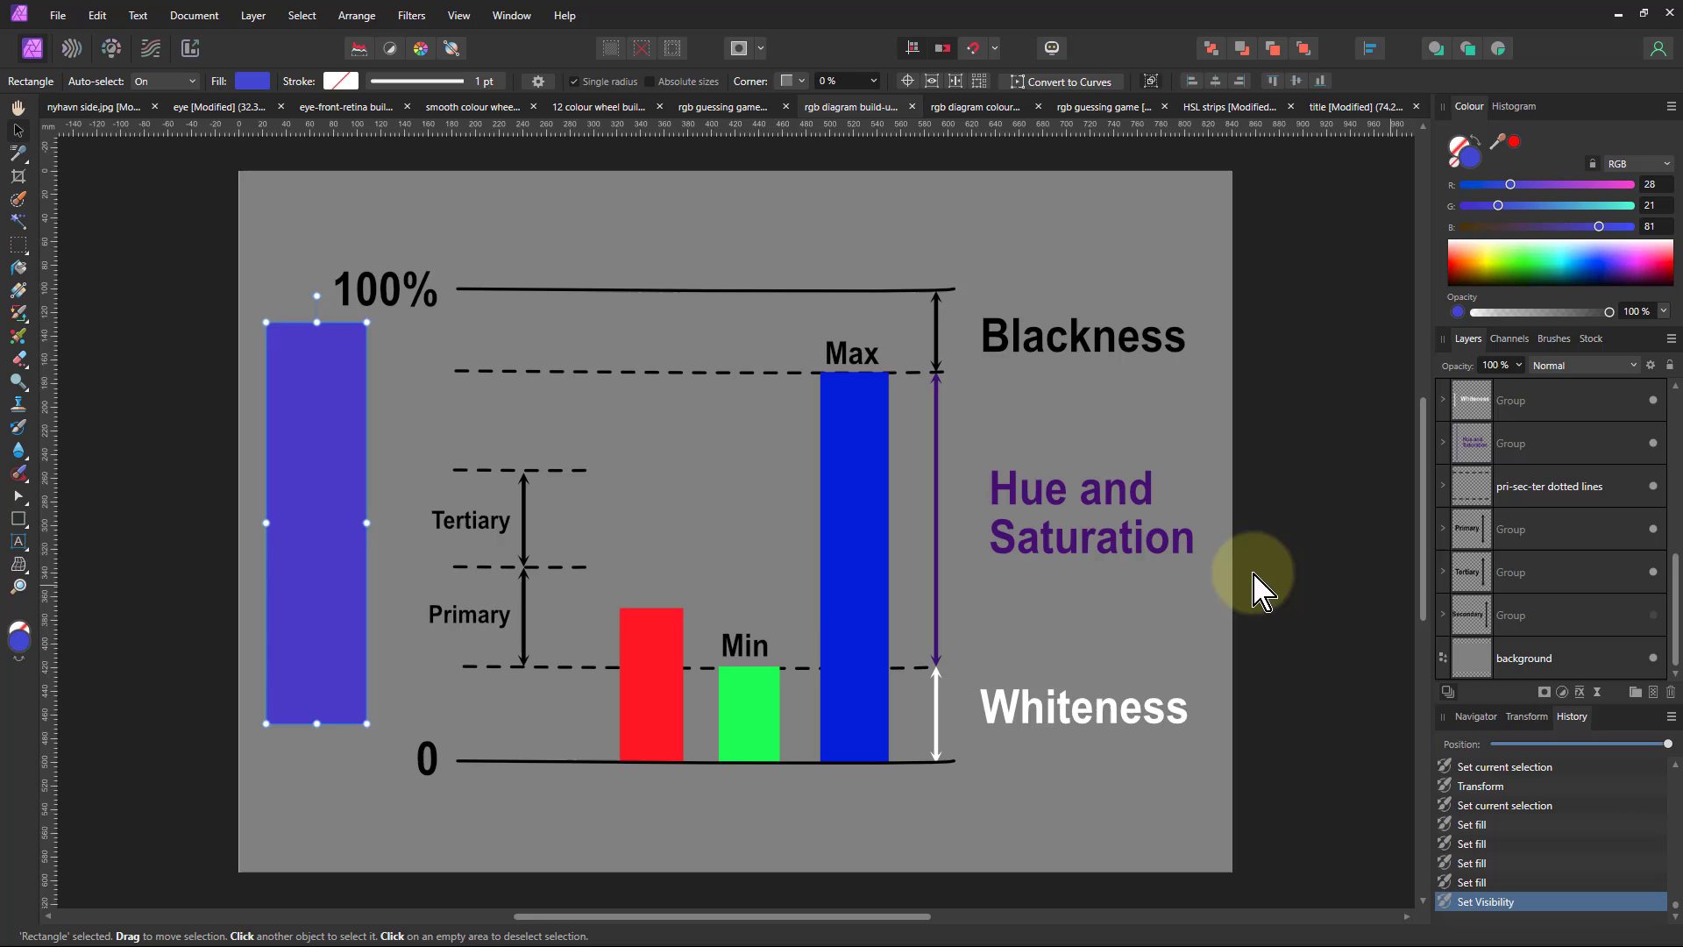
pyautogui.click(656, 683)
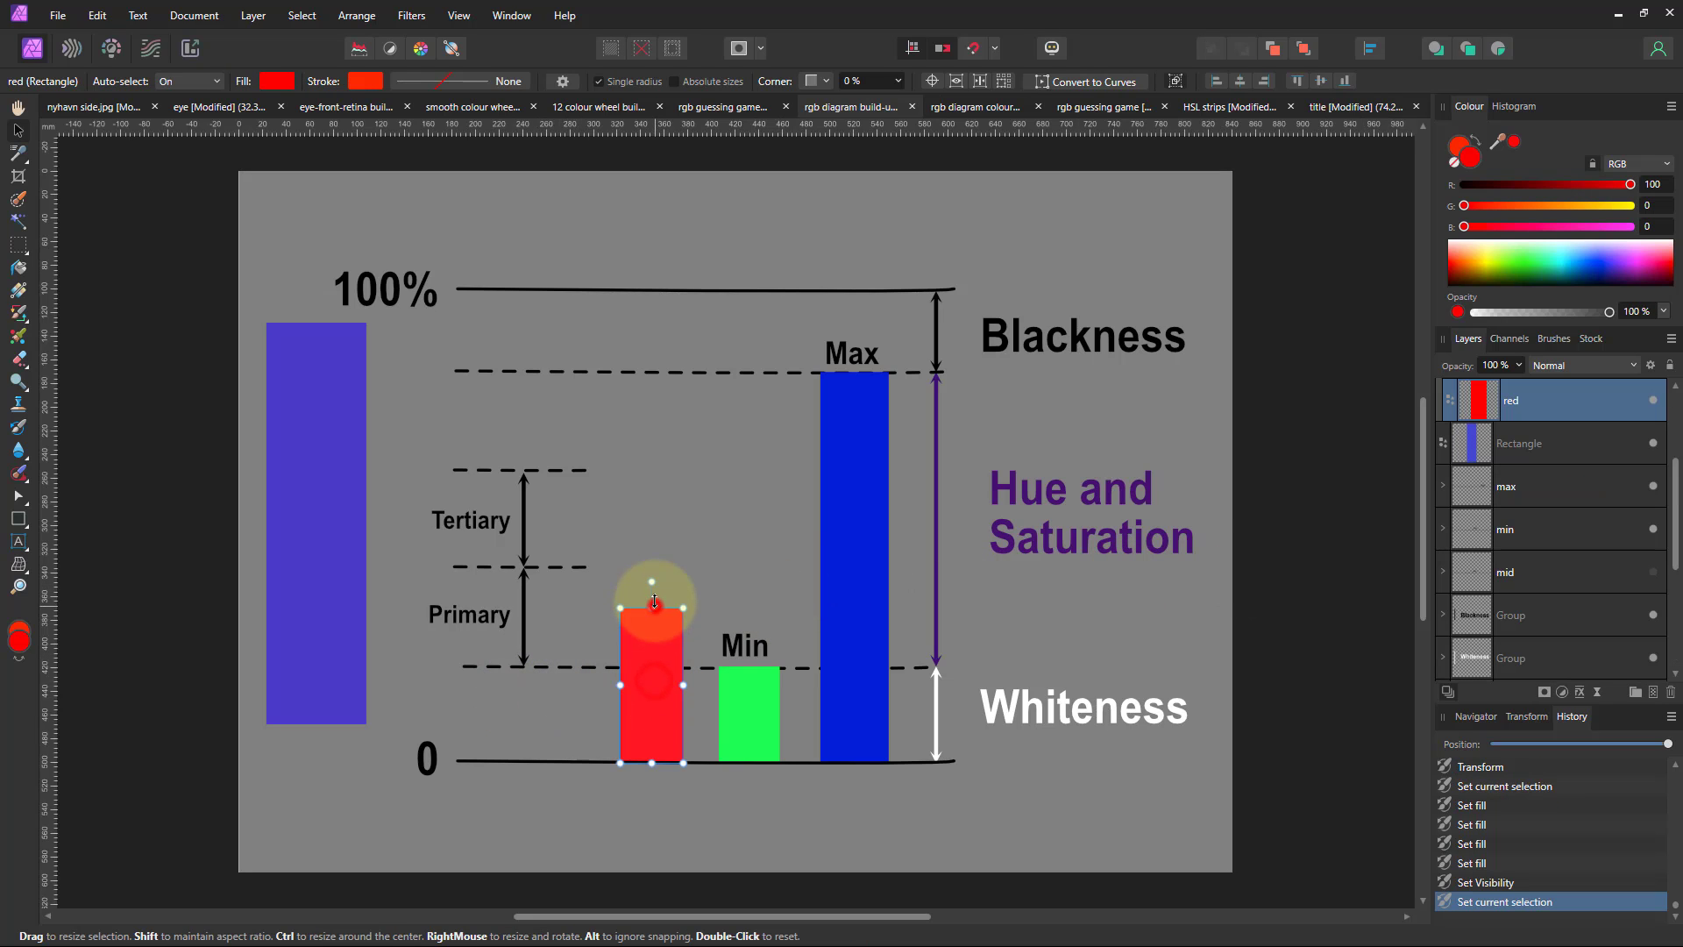
pyautogui.moveTo(655, 602); pyautogui.dragTo(657, 508)
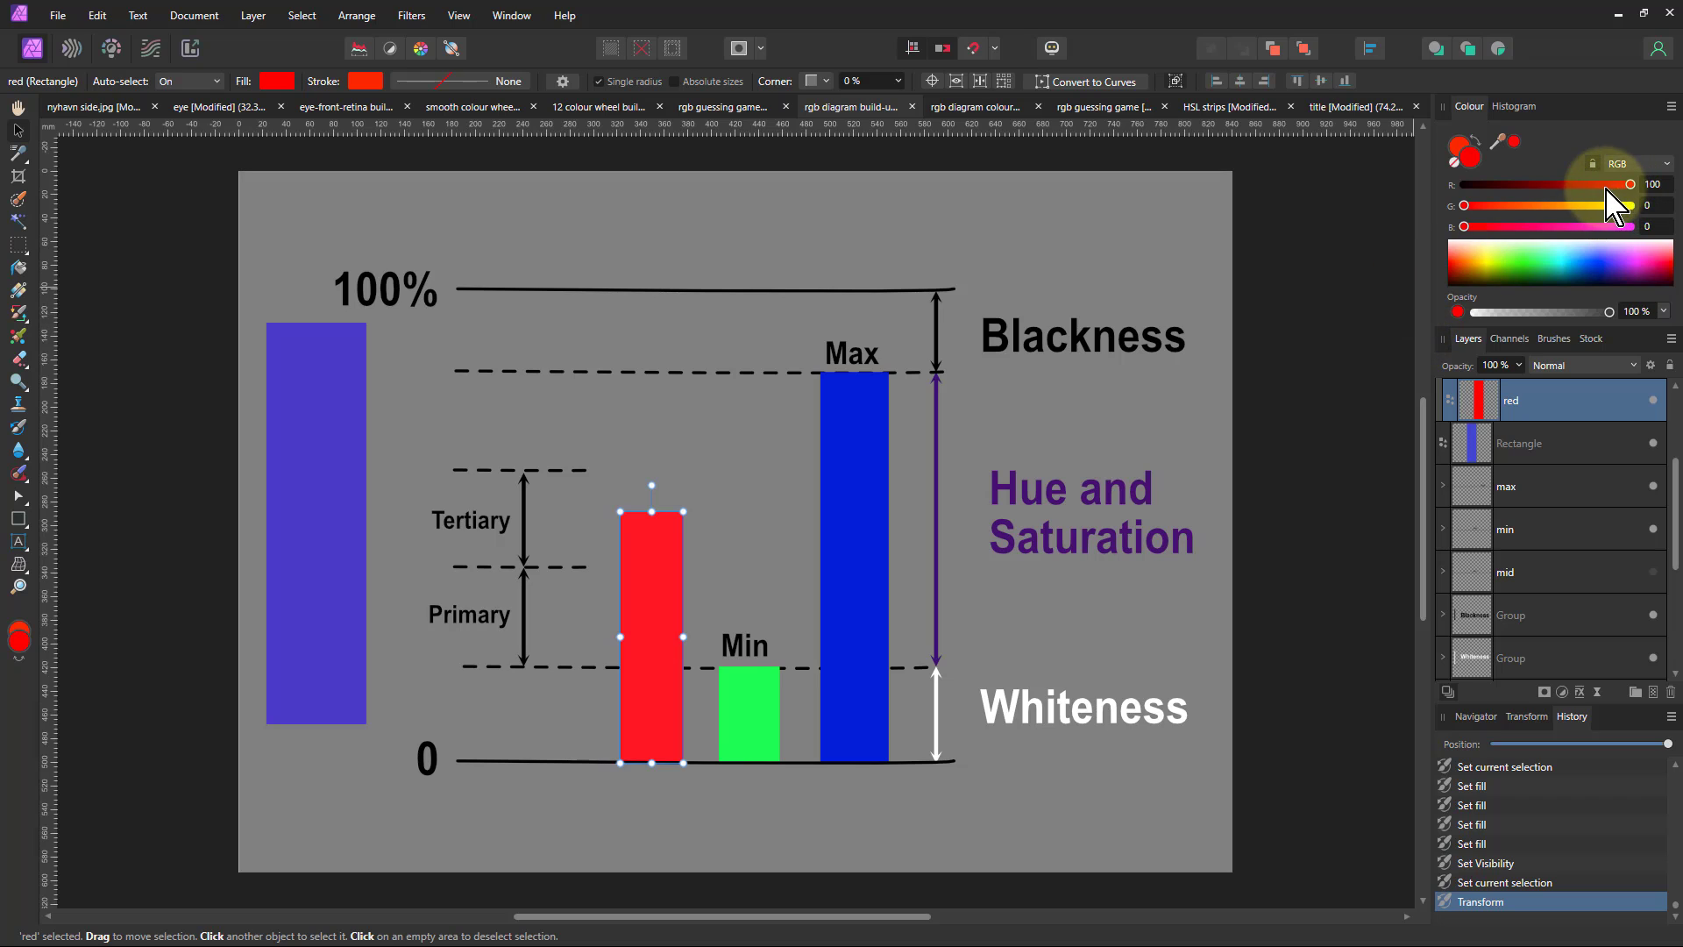
# - Raise the swatch's red to 53, giving a purple of 53, 21, 81
pyautogui.click(318, 424)
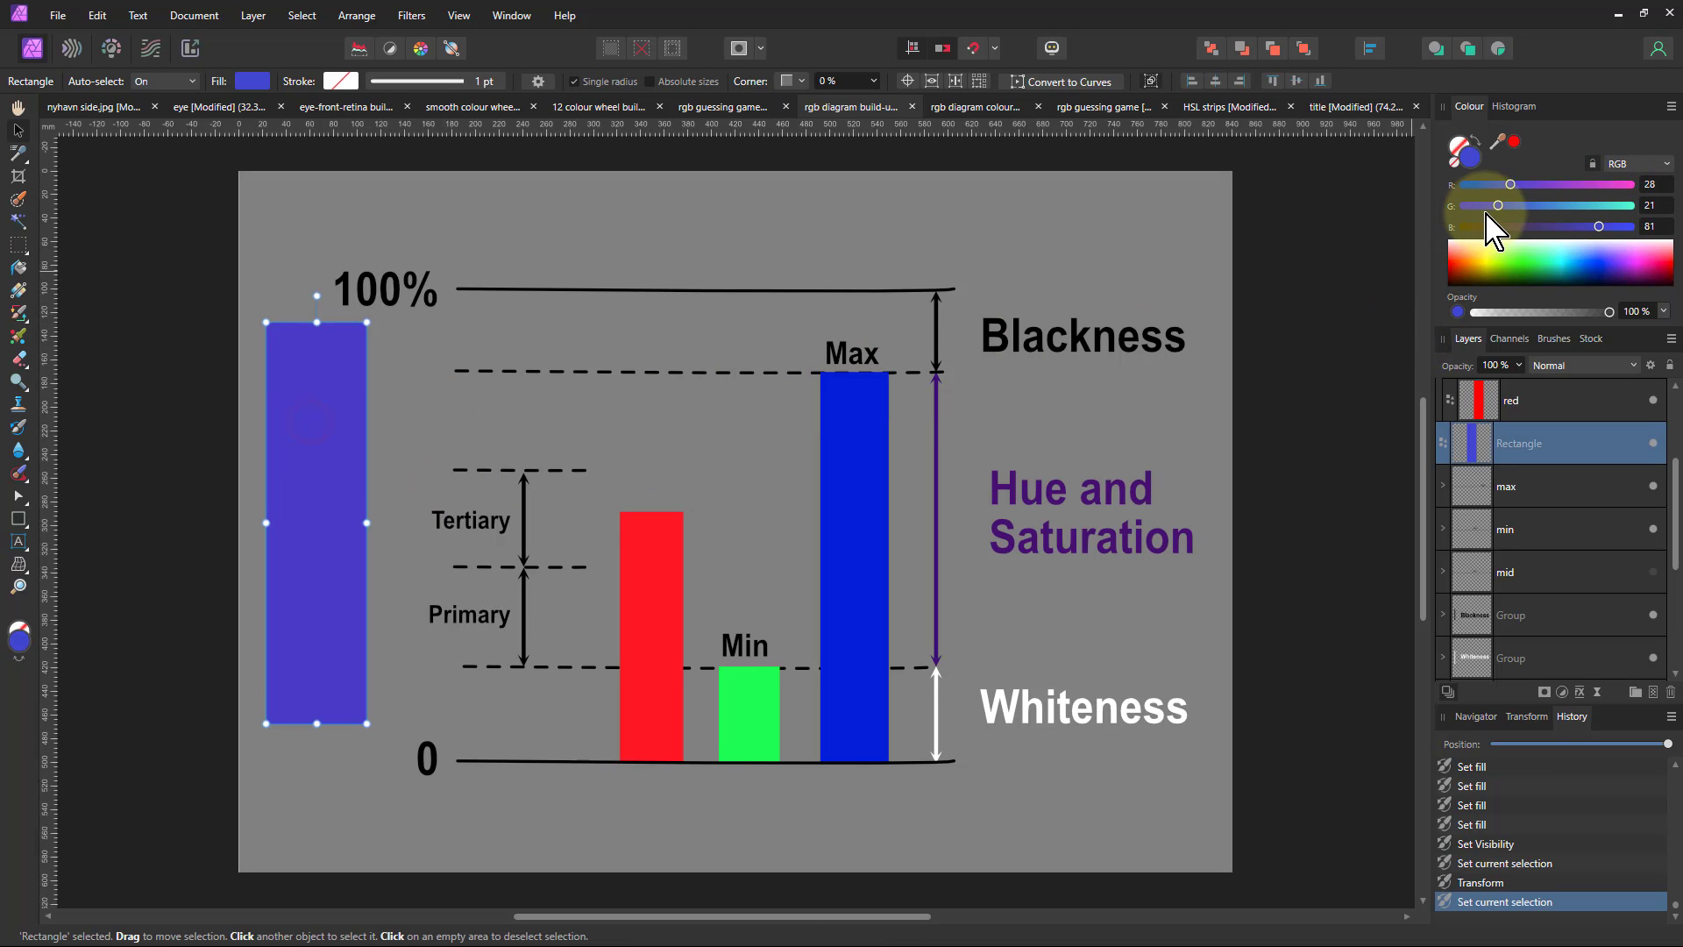
pyautogui.moveTo(1514, 185); pyautogui.dragTo(1553, 195)
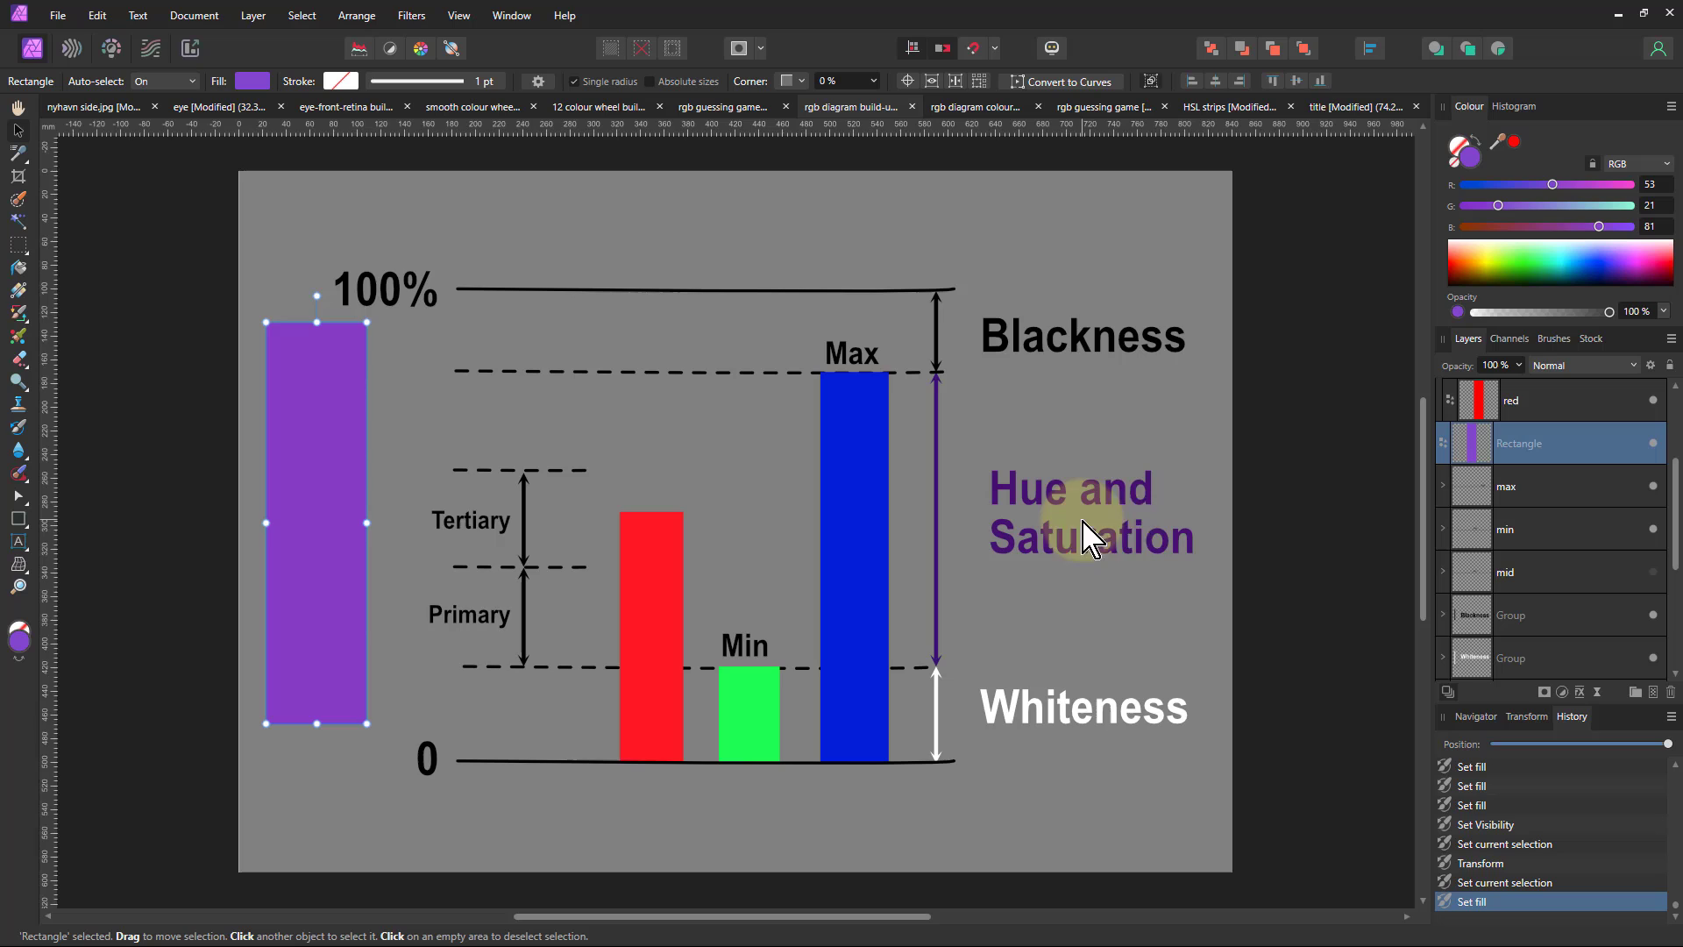
pyautogui.scroll(-4, 1604, 627)
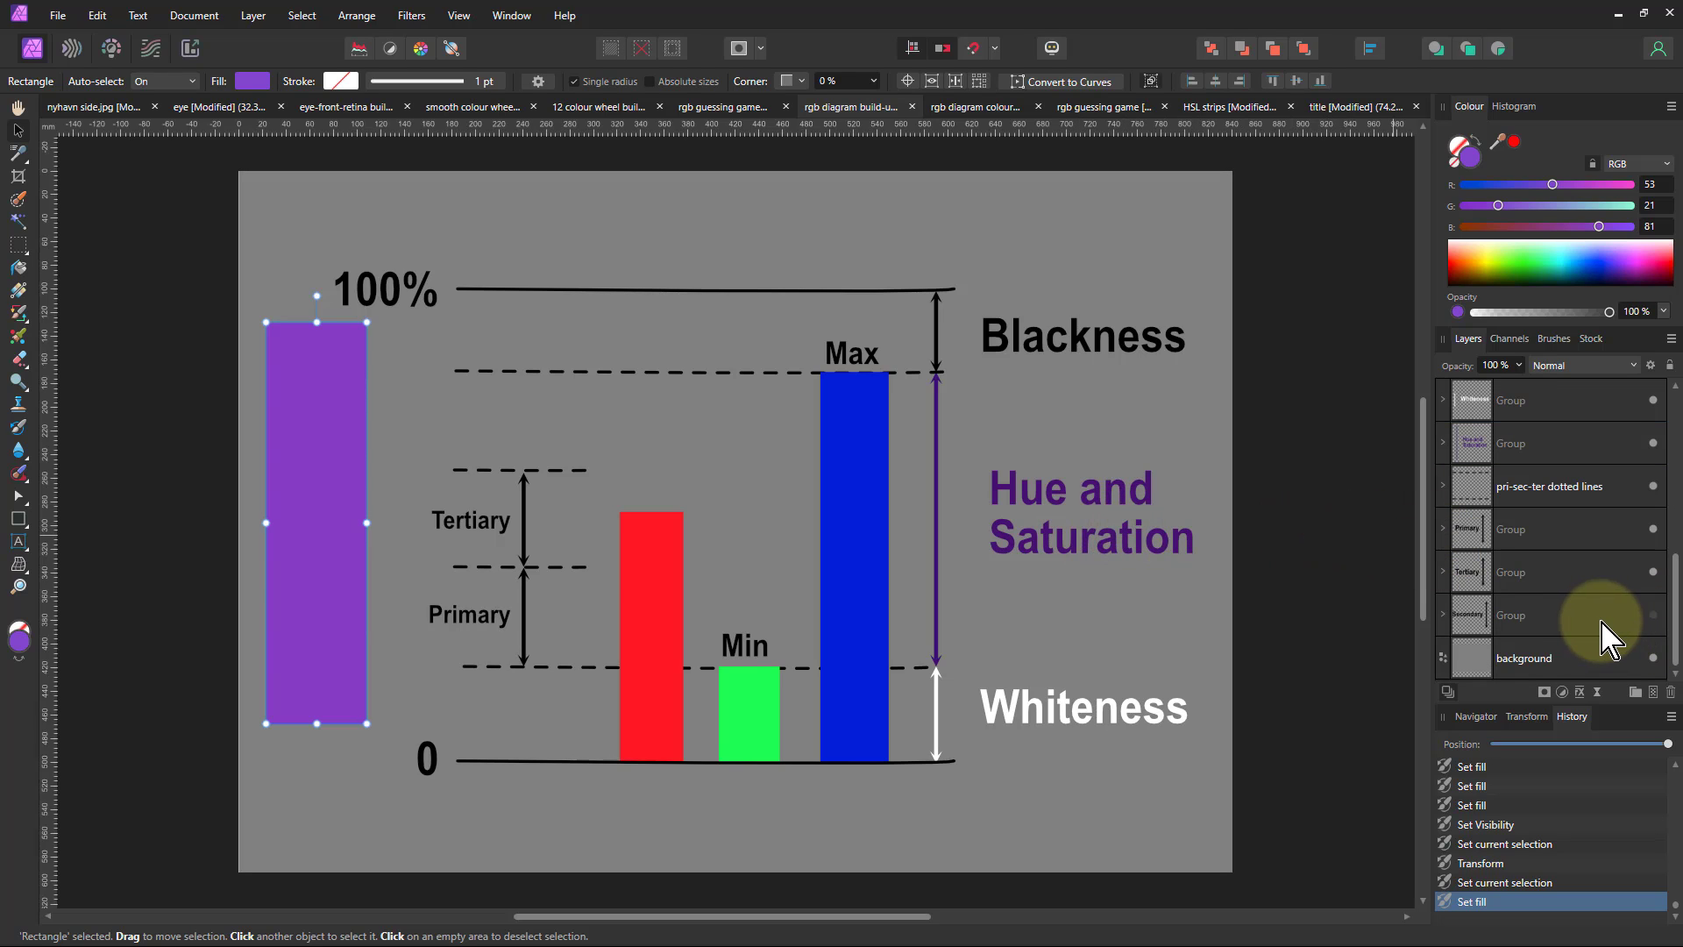
# - Show the Secondary zone, raise the red bar into it, and set the swatch to R 75 (75, 21, 81)
pyautogui.click(1653, 616)
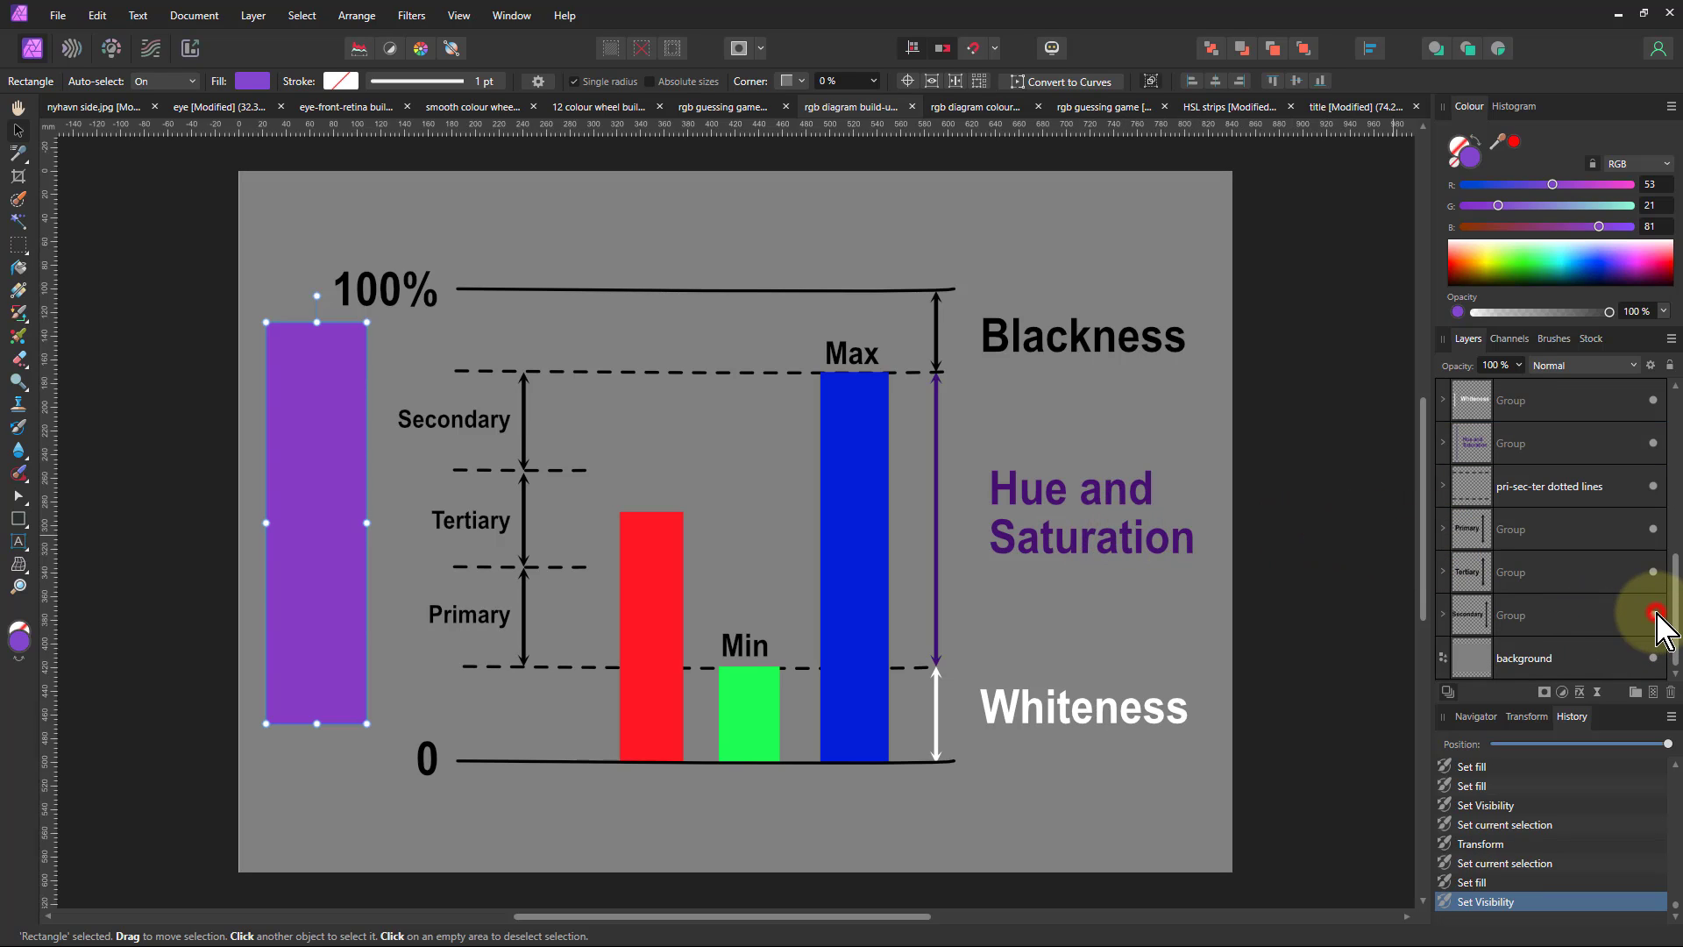
pyautogui.click(645, 592)
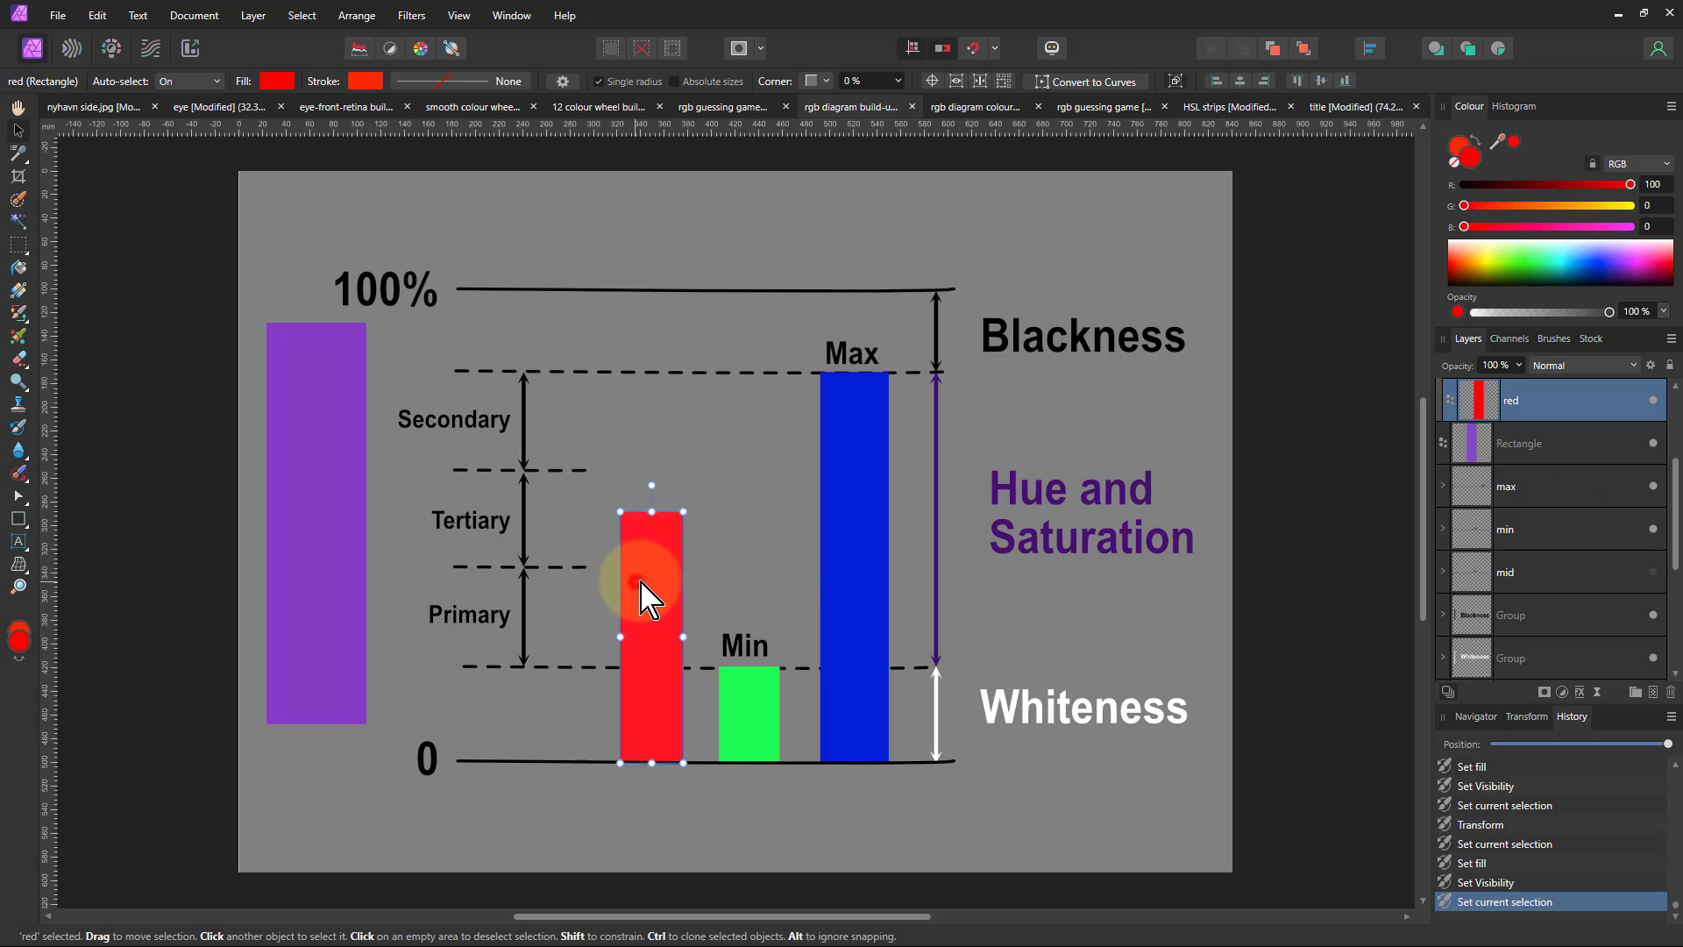
pyautogui.moveTo(652, 491); pyautogui.dragTo(655, 408)
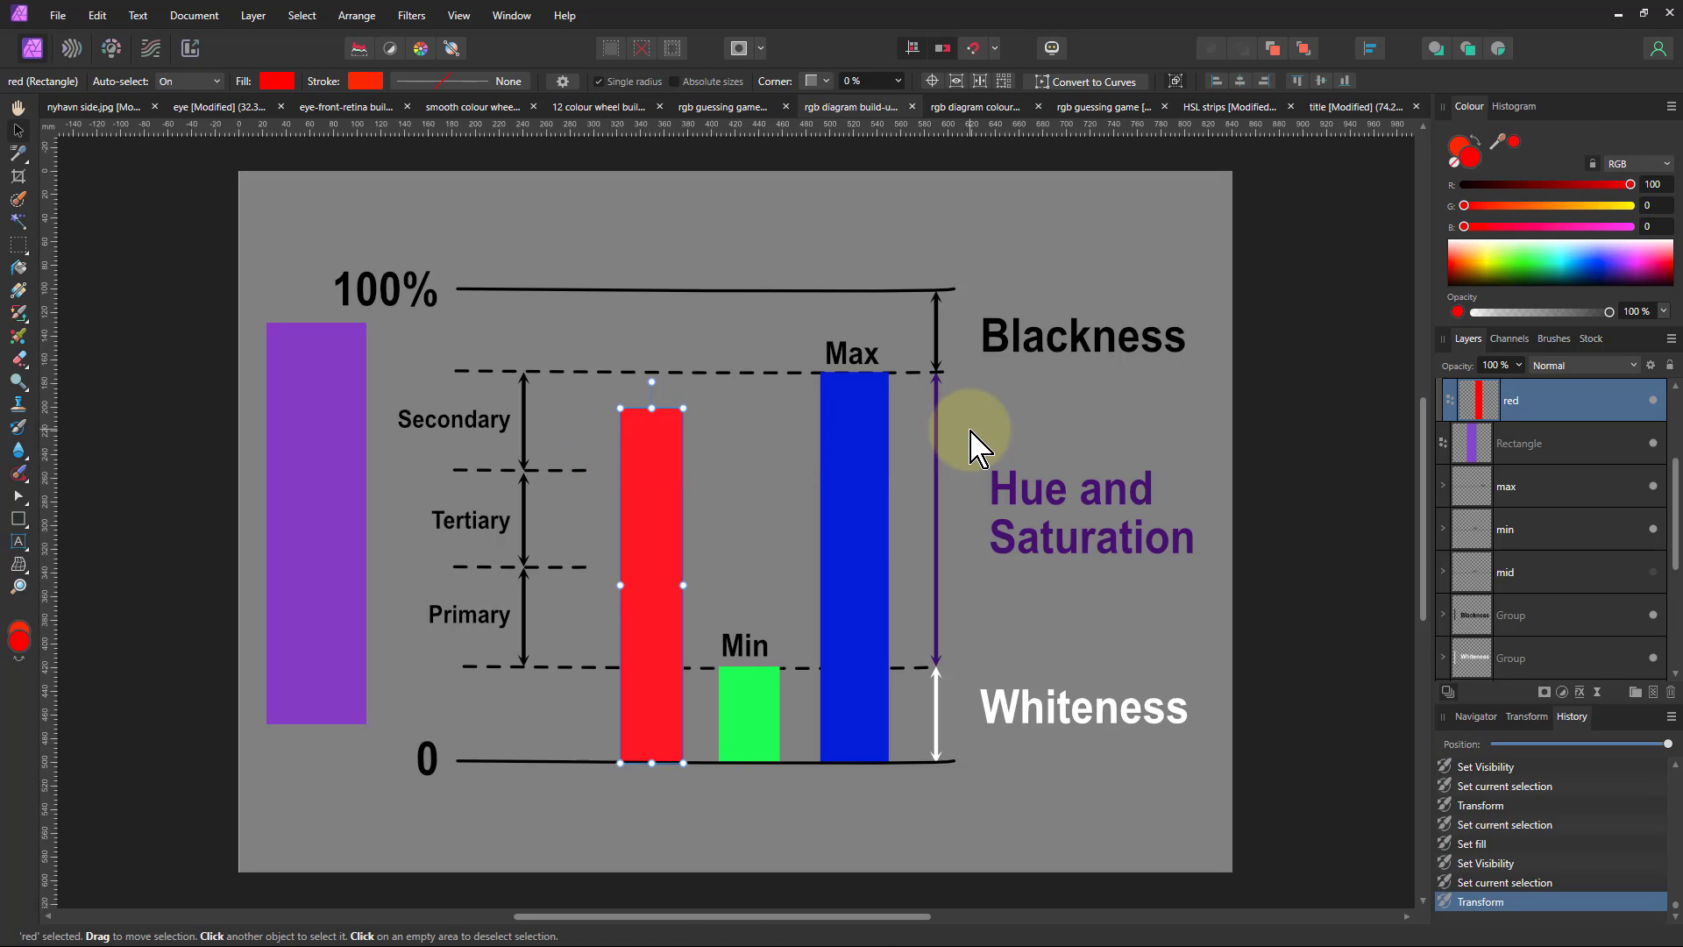
pyautogui.click(346, 414)
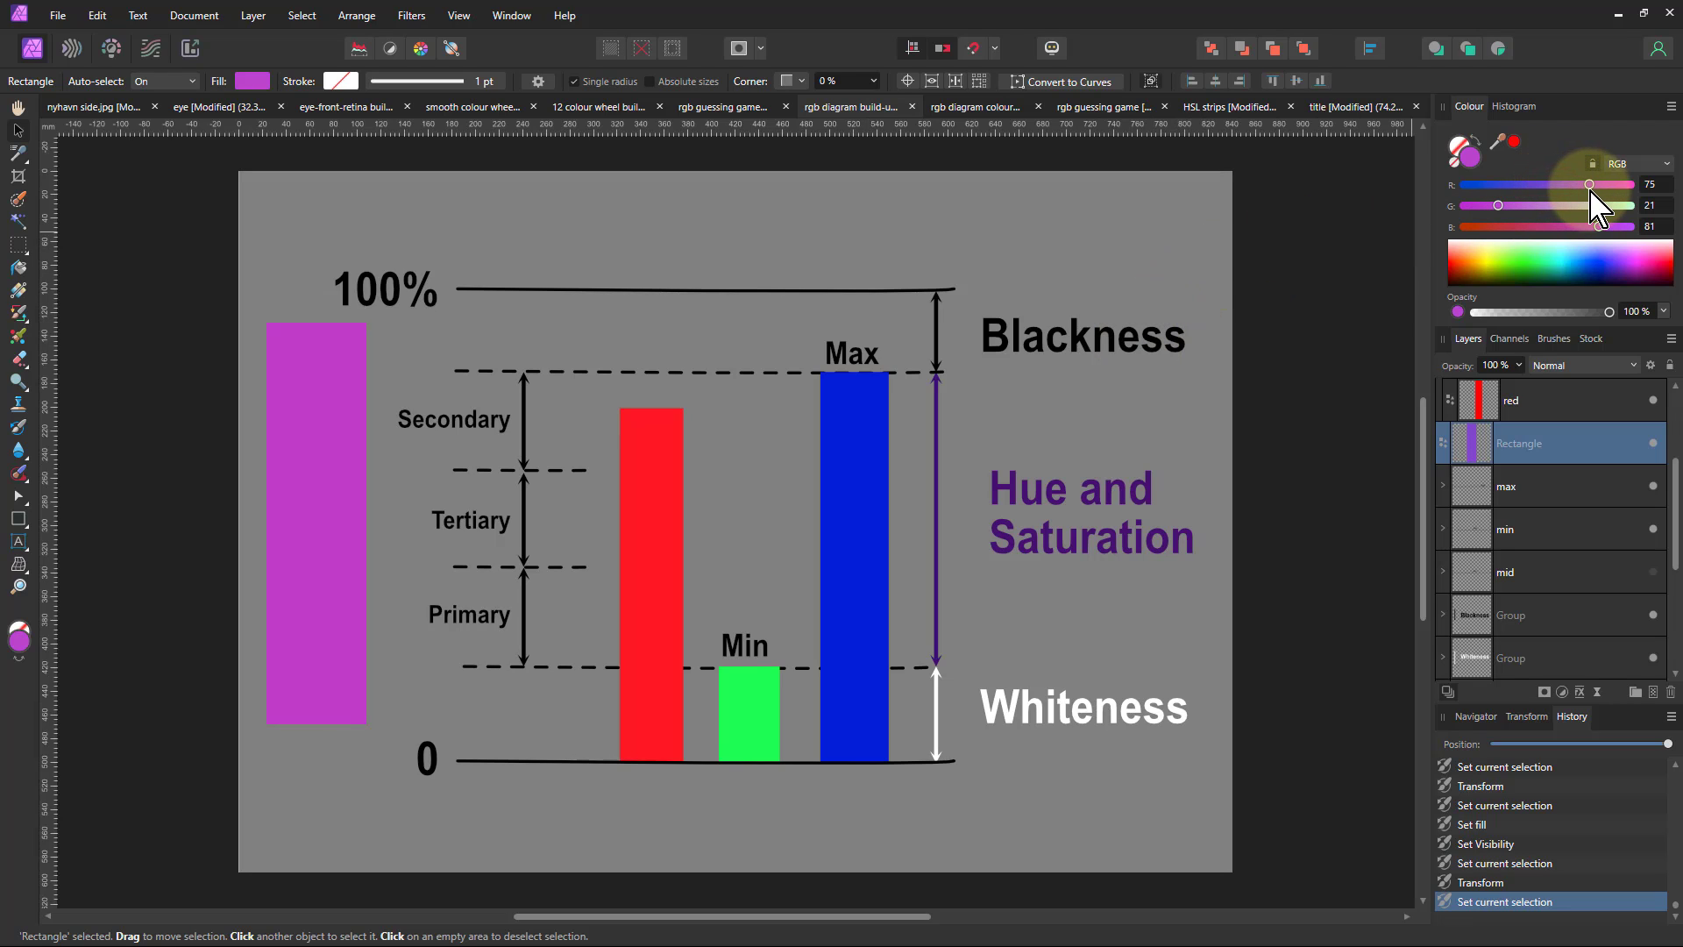
pyautogui.moveTo(1591, 186); pyautogui.dragTo(1590, 187)
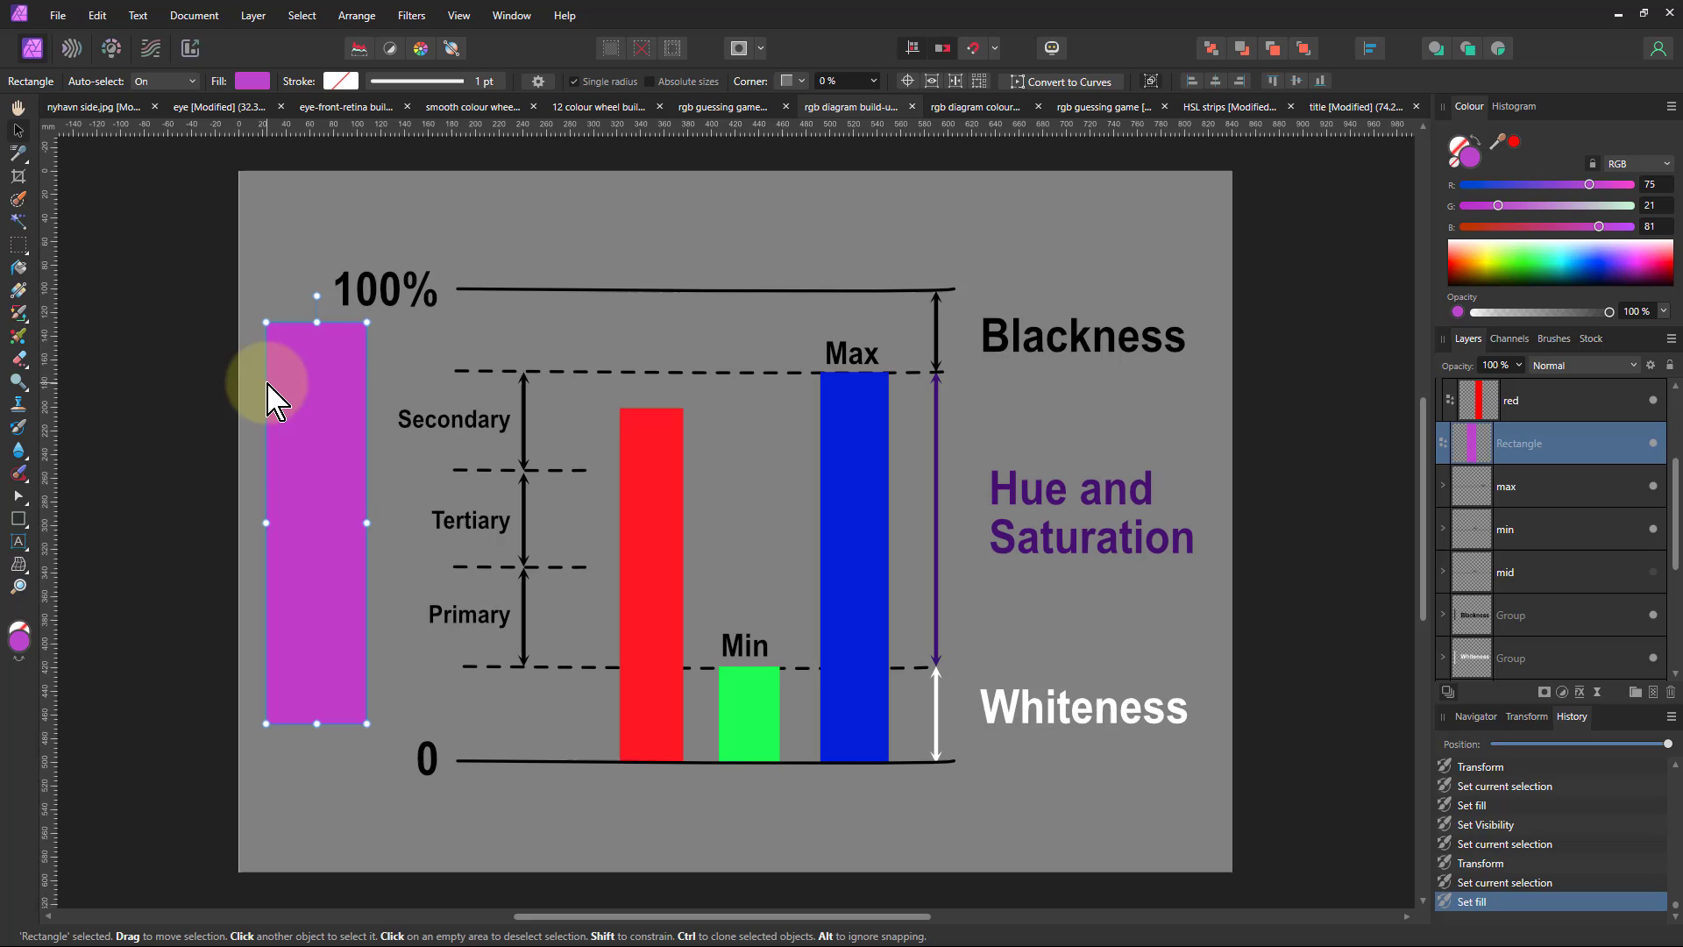